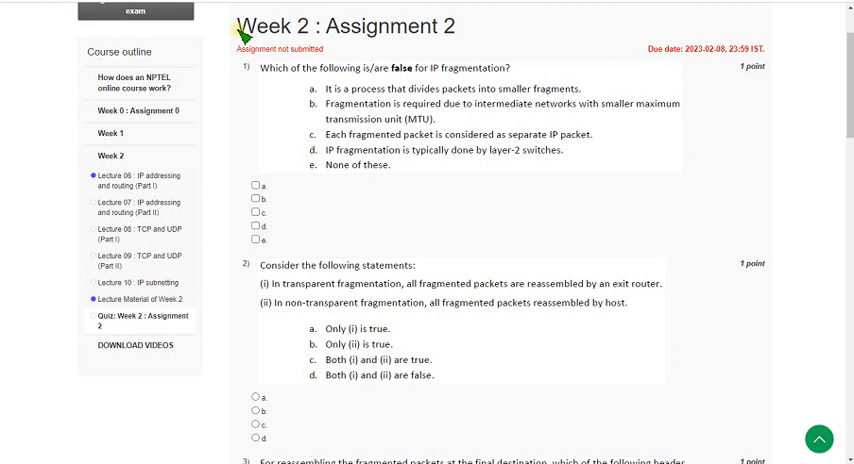
Underline question 1 on IP fragmentation in red pen, clear the ink, then tick option d as the false statement.
{"action": "left_click_drag", "start_coordinate": [238, 30], "coordinate": [455, 30]}
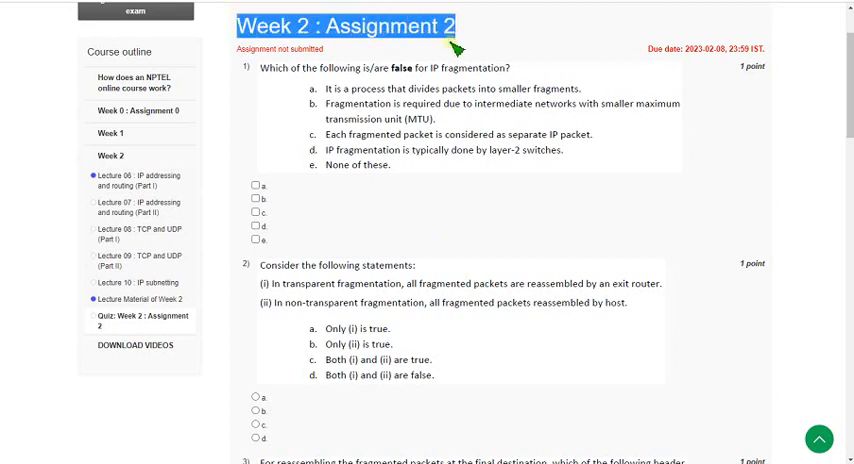
{"action": "left_click", "coordinate": [452, 45]}
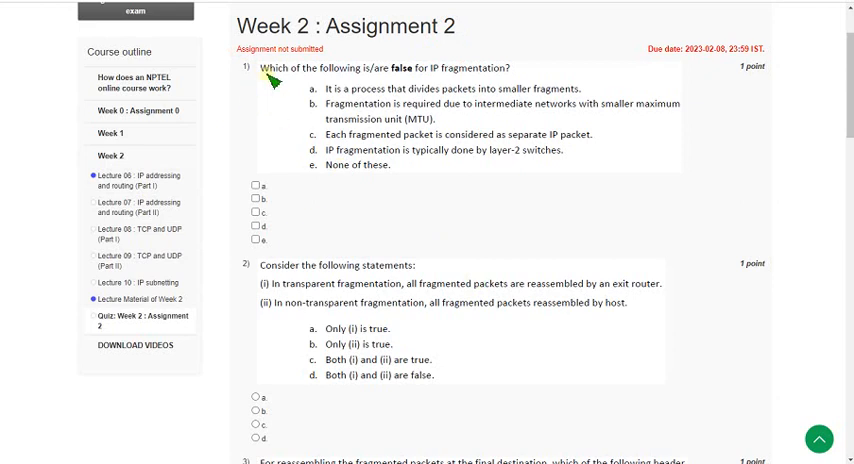
{"action": "mouse_move", "coordinate": [262, 76]}
{"action": "left_mouse_down"}
{"action": "mouse_move", "coordinate": [400, 84]}
{"action": "mouse_move", "coordinate": [517, 78]}
{"action": "left_mouse_up"}
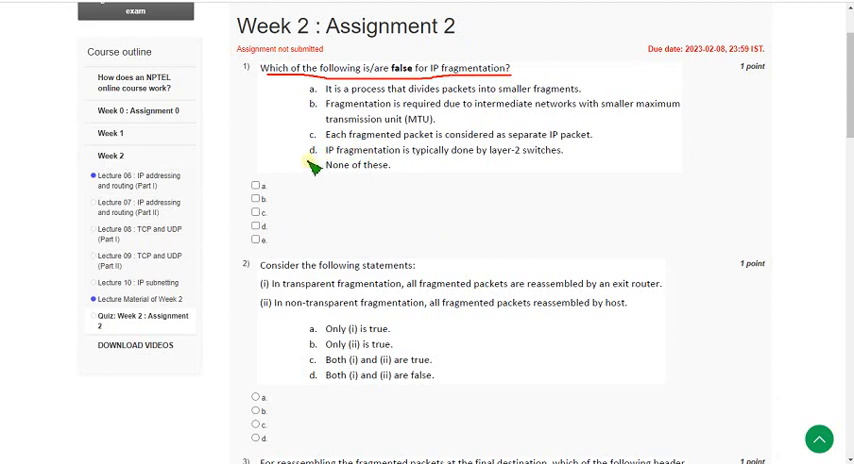
{"action": "mouse_move", "coordinate": [314, 160]}
{"action": "left_mouse_down"}
{"action": "mouse_move", "coordinate": [588, 158]}
{"action": "mouse_move", "coordinate": [560, 143]}
{"action": "mouse_move", "coordinate": [455, 143]}
{"action": "mouse_move", "coordinate": [308, 150]}
{"action": "mouse_move", "coordinate": [310, 160]}
{"action": "left_mouse_up"}
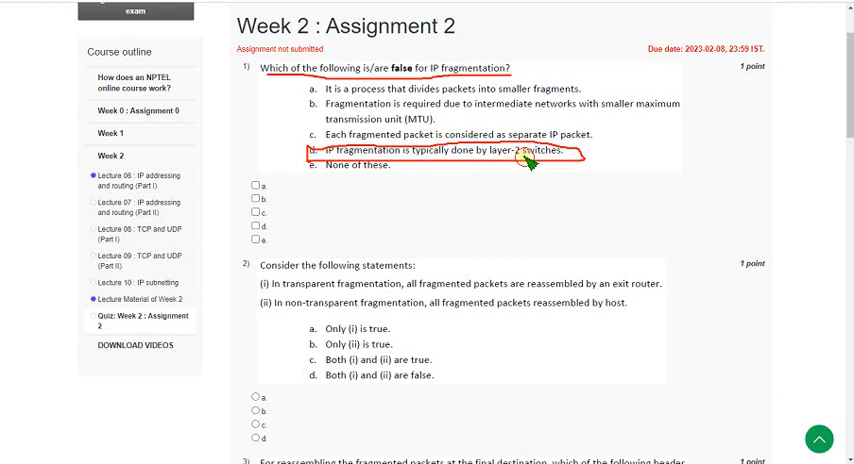
{"action": "left_click_drag", "start_coordinate": [286, 153], "coordinate": [312, 142]}
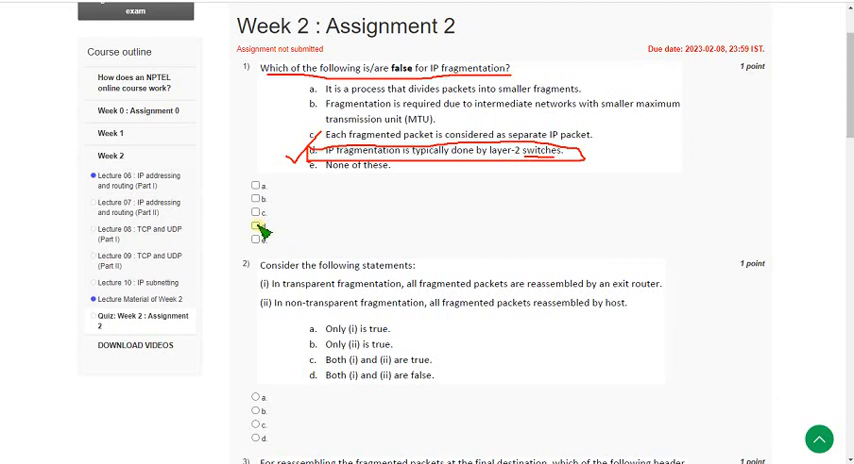
{"action": "key", "text": "Escape"}
{"action": "left_click", "coordinate": [256, 226]}
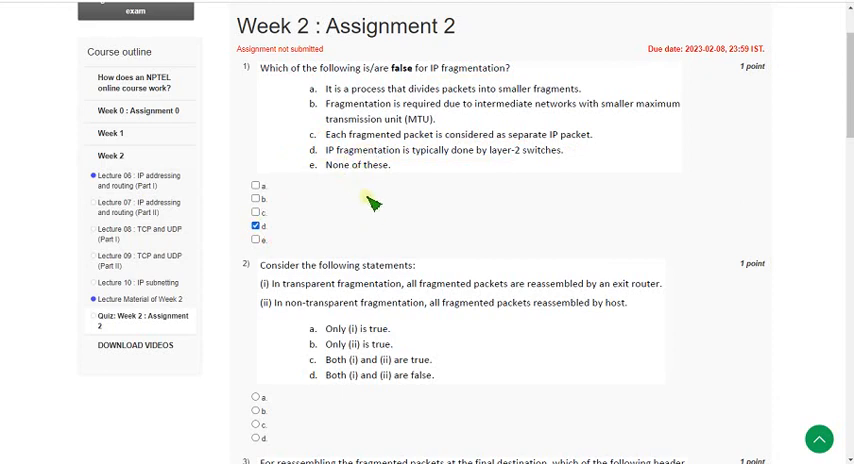
{"action": "scroll", "coordinate": [372, 204], "scroll_direction": "down", "scroll_amount": 3}
{"action": "scroll", "coordinate": [372, 204], "scroll_direction": "down", "scroll_amount": 3}
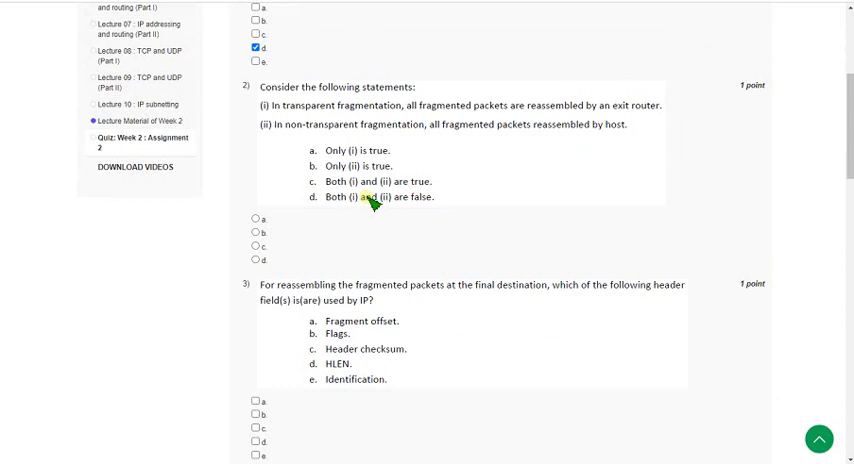
Underline both fragmentation statements in red, clear the ink, then select option c, both true, for question 2.
{"action": "left_click_drag", "start_coordinate": [262, 92], "coordinate": [404, 98]}
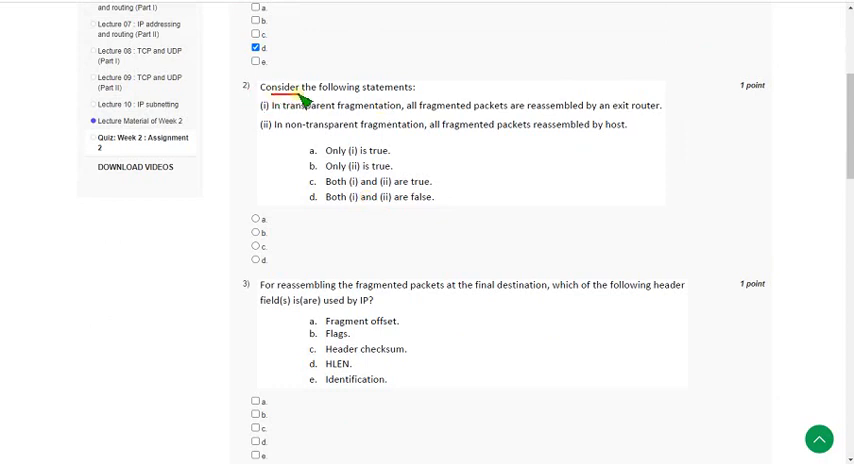
{"action": "left_click_drag", "start_coordinate": [272, 112], "coordinate": [650, 114]}
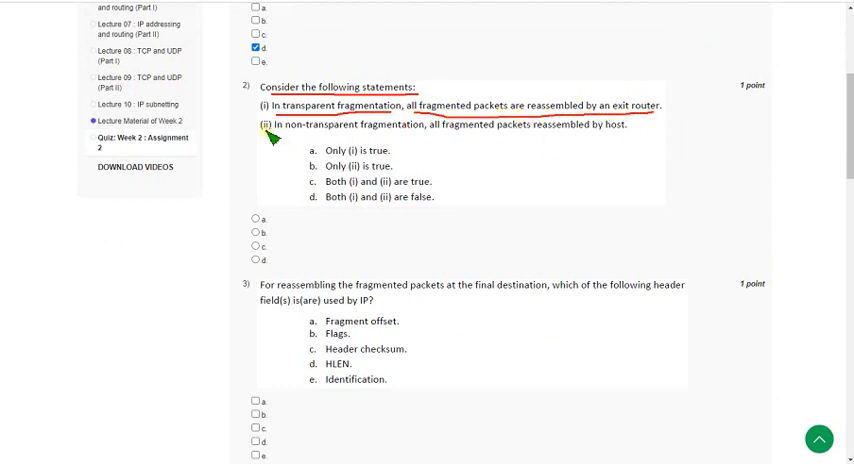
{"action": "left_click_drag", "start_coordinate": [278, 133], "coordinate": [624, 133]}
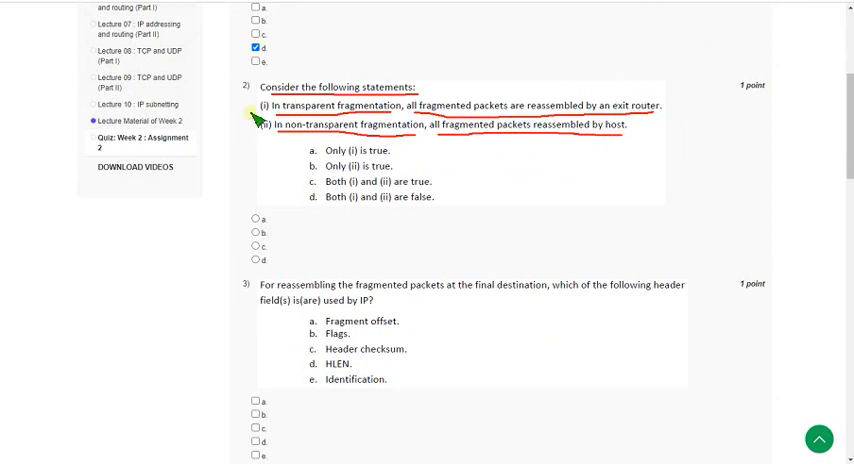
{"action": "mouse_move", "coordinate": [303, 183]}
{"action": "left_mouse_down"}
{"action": "mouse_move", "coordinate": [350, 197]}
{"action": "mouse_move", "coordinate": [420, 197]}
{"action": "mouse_move", "coordinate": [440, 180]}
{"action": "mouse_move", "coordinate": [350, 172]}
{"action": "mouse_move", "coordinate": [280, 195]}
{"action": "left_mouse_up"}
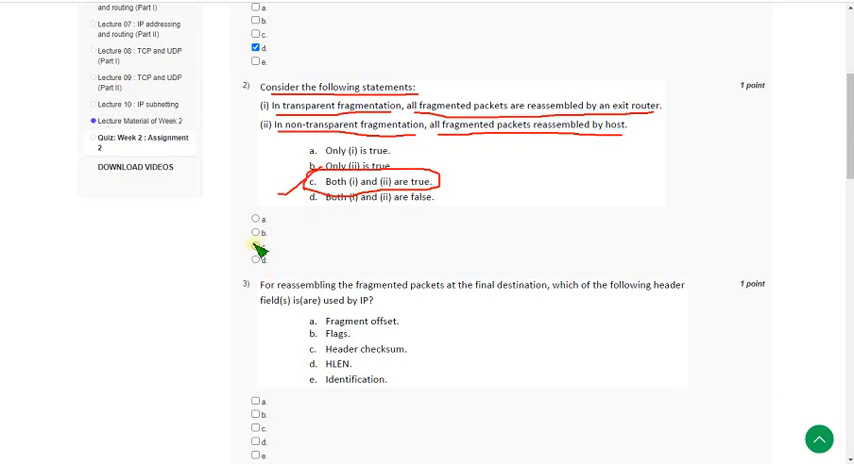
{"action": "key", "text": "Escape"}
{"action": "left_click", "coordinate": [256, 246]}
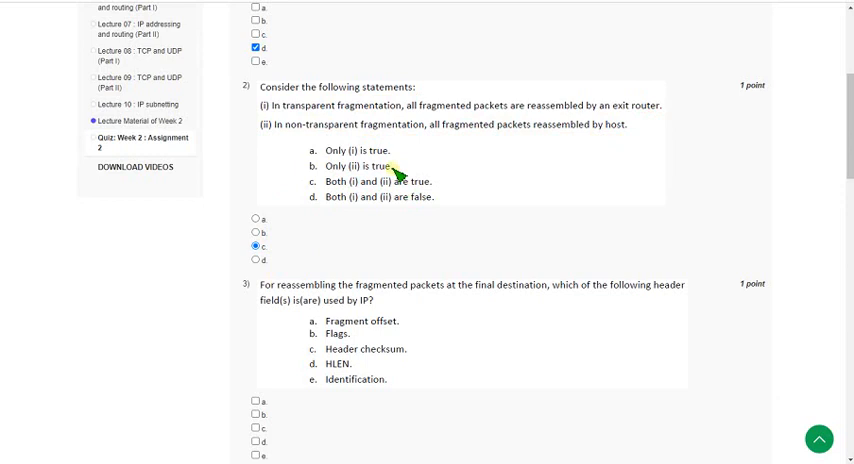
{"action": "scroll", "coordinate": [398, 176], "scroll_direction": "down", "scroll_amount": 2}
{"action": "scroll", "coordinate": [398, 176], "scroll_direction": "down", "scroll_amount": 2}
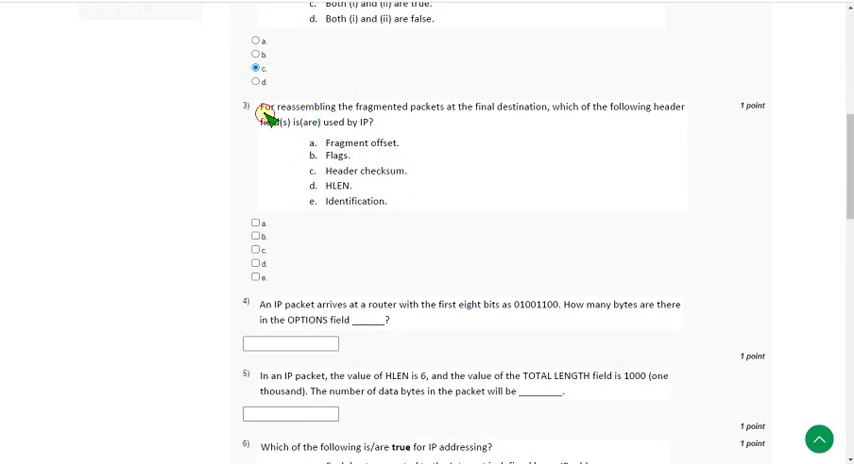
Tick Fragment offset, Flags and Identification in red ink, clear it, then check options a and b for question 3.
{"action": "mouse_move", "coordinate": [262, 116]}
{"action": "left_mouse_down"}
{"action": "mouse_move", "coordinate": [463, 126]}
{"action": "mouse_move", "coordinate": [663, 118]}
{"action": "left_mouse_up"}
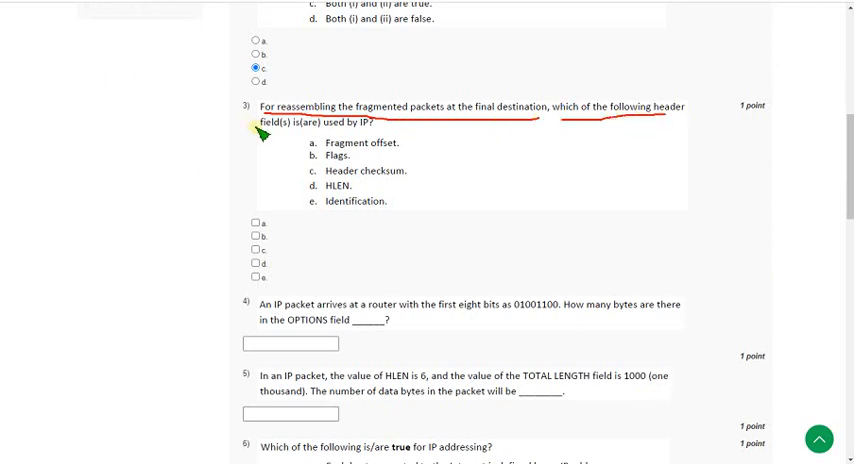
{"action": "left_click_drag", "start_coordinate": [262, 130], "coordinate": [363, 132]}
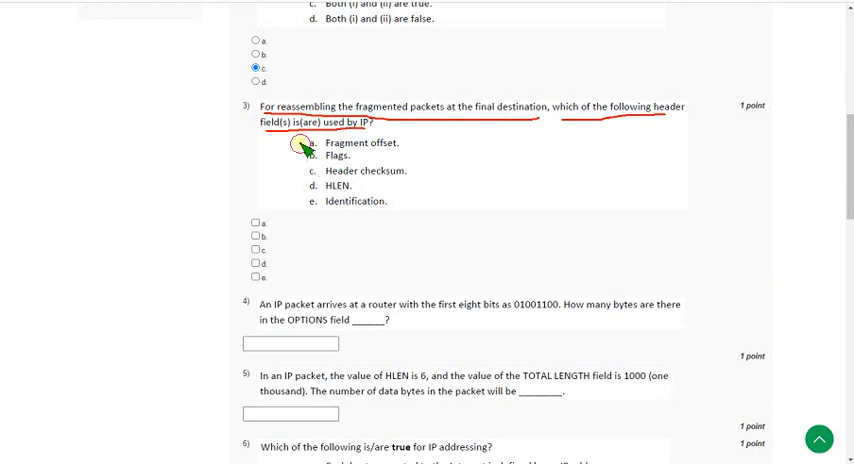
{"action": "left_click_drag", "start_coordinate": [299, 142], "coordinate": [318, 136]}
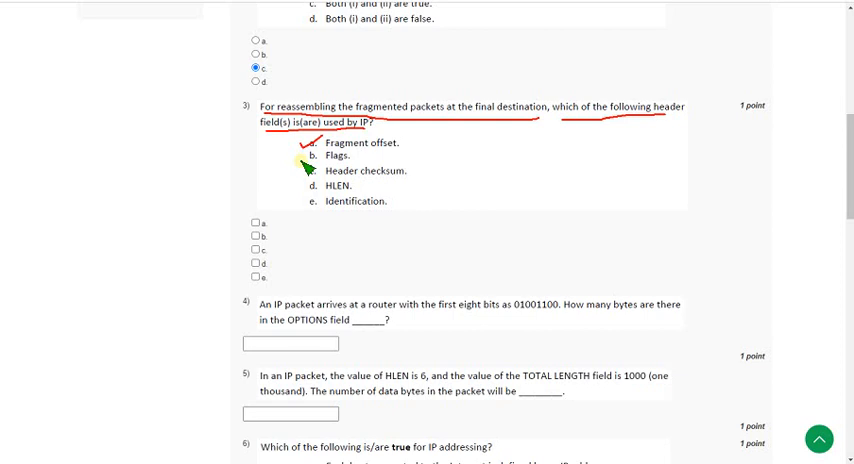
{"action": "left_click_drag", "start_coordinate": [298, 156], "coordinate": [318, 150]}
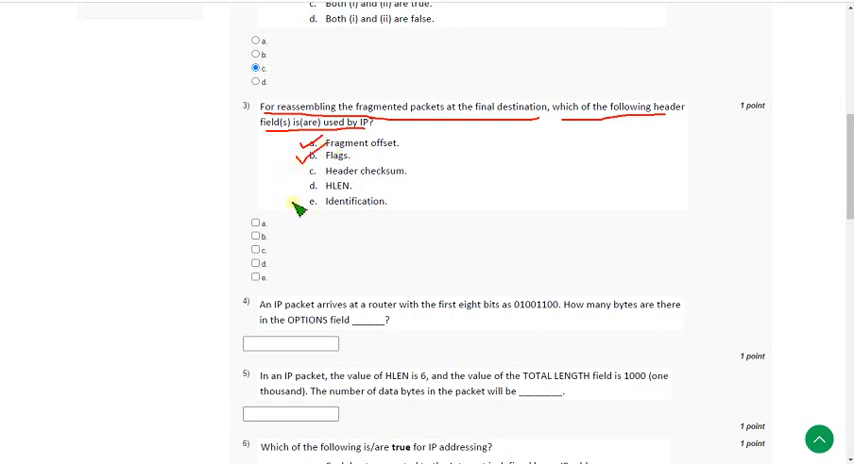
{"action": "left_click_drag", "start_coordinate": [303, 200], "coordinate": [324, 194]}
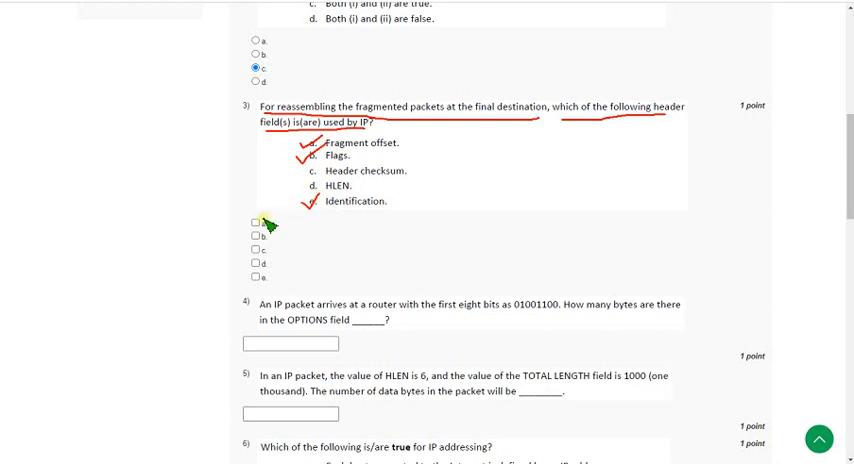
{"action": "key", "text": "e"}
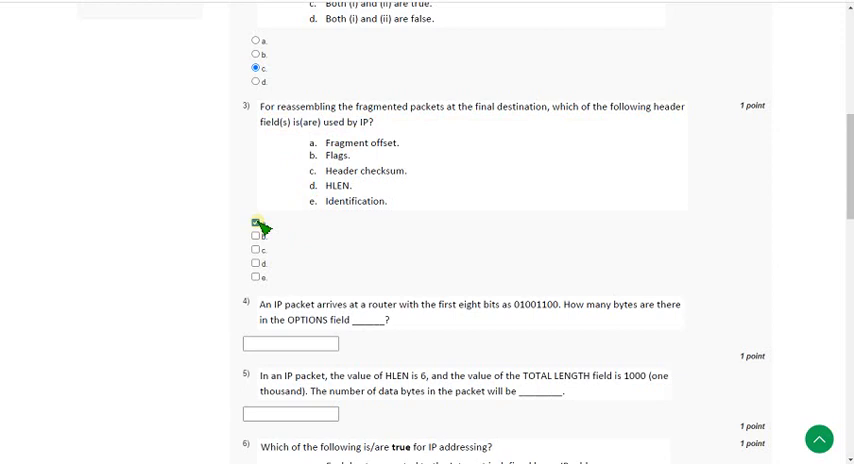
{"action": "left_click", "coordinate": [256, 222]}
{"action": "left_click", "coordinate": [256, 236]}
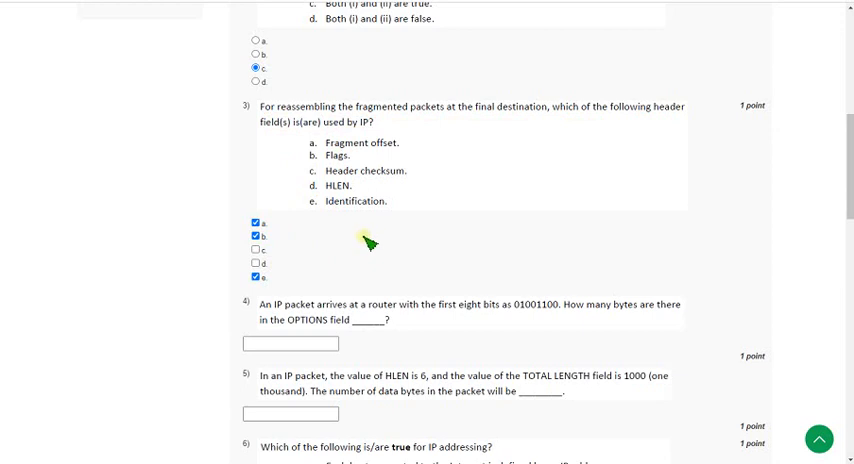
{"action": "scroll", "coordinate": [368, 242], "scroll_direction": "down", "scroll_amount": 3}
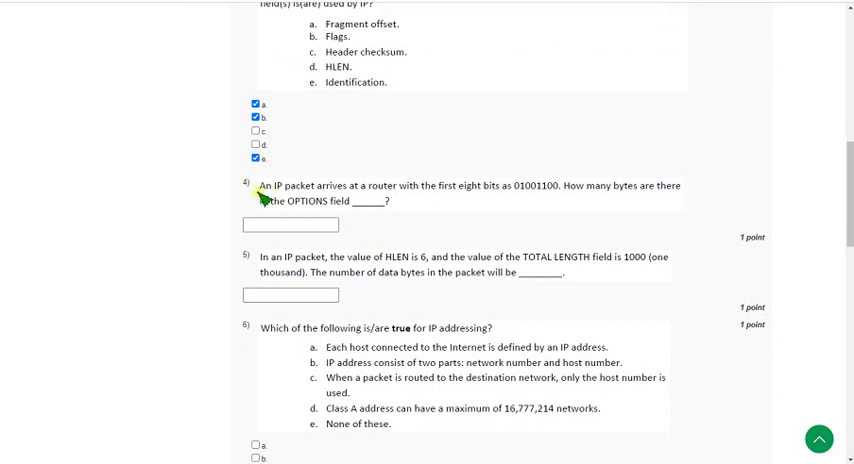
Work out 20 - 12 = 8 in red ink over the header bits, clear it, then enter 8 for question 4.
{"action": "left_click_drag", "start_coordinate": [259, 191], "coordinate": [537, 200]}
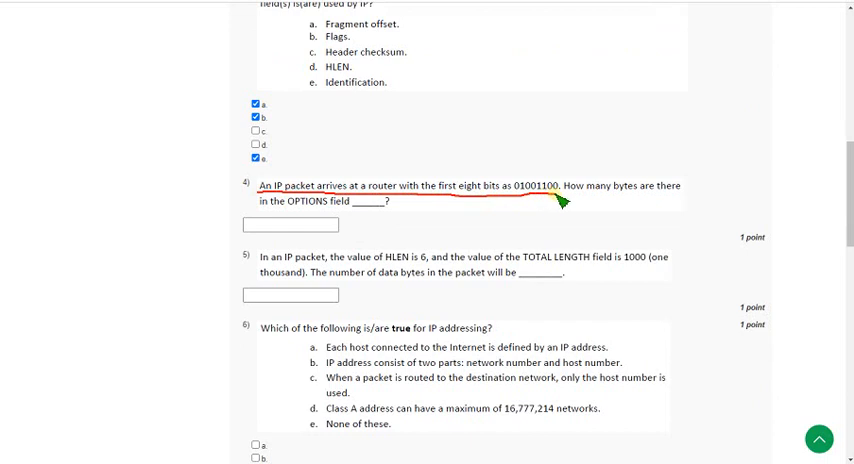
{"action": "left_click_drag", "start_coordinate": [571, 193], "coordinate": [678, 192]}
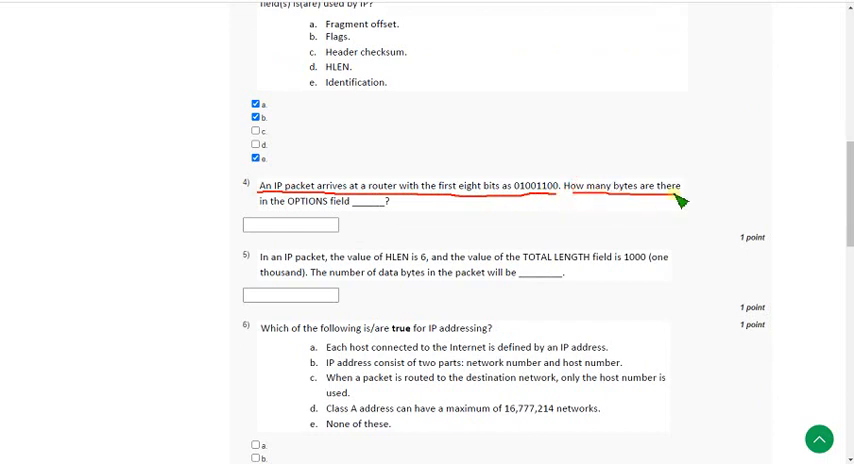
{"action": "left_click_drag", "start_coordinate": [262, 208], "coordinate": [350, 208]}
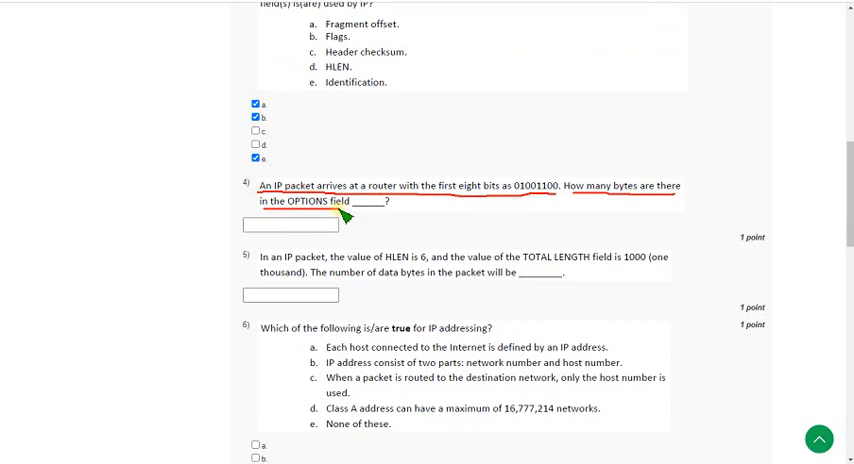
{"action": "mouse_move", "coordinate": [517, 183]}
{"action": "left_mouse_down"}
{"action": "mouse_move", "coordinate": [534, 200]}
{"action": "mouse_move", "coordinate": [550, 183]}
{"action": "mouse_move", "coordinate": [548, 192]}
{"action": "mouse_move", "coordinate": [548, 172]}
{"action": "left_mouse_up"}
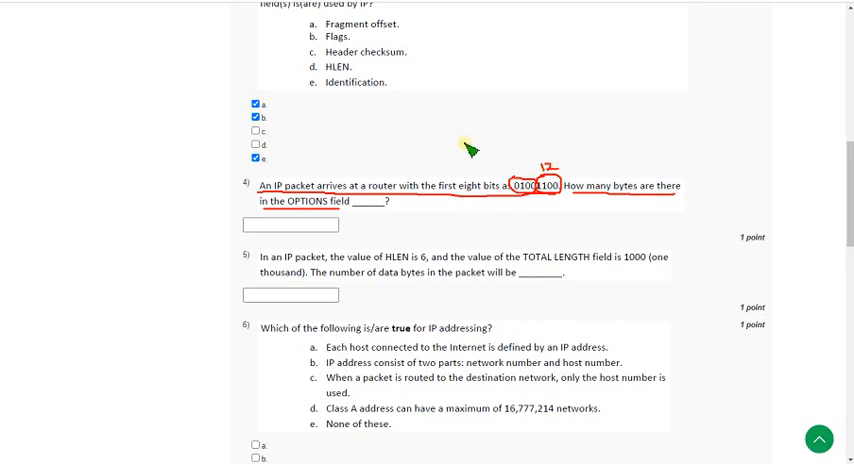
{"action": "mouse_move", "coordinate": [457, 140]}
{"action": "left_mouse_down"}
{"action": "mouse_move", "coordinate": [459, 148]}
{"action": "mouse_move", "coordinate": [508, 156]}
{"action": "left_mouse_up"}
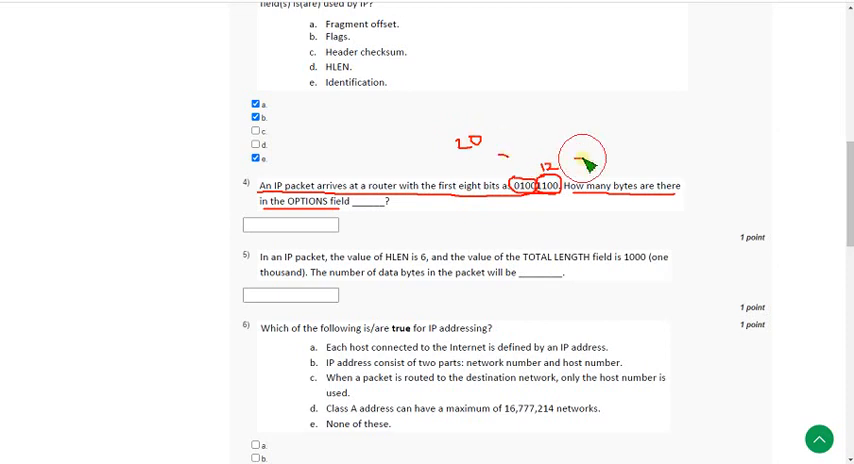
{"action": "left_click_drag", "start_coordinate": [573, 157], "coordinate": [603, 164]}
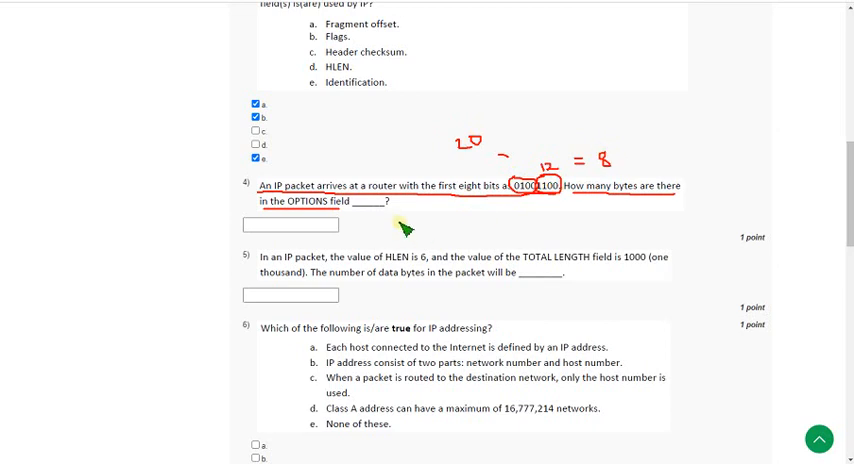
{"action": "key", "text": "e"}
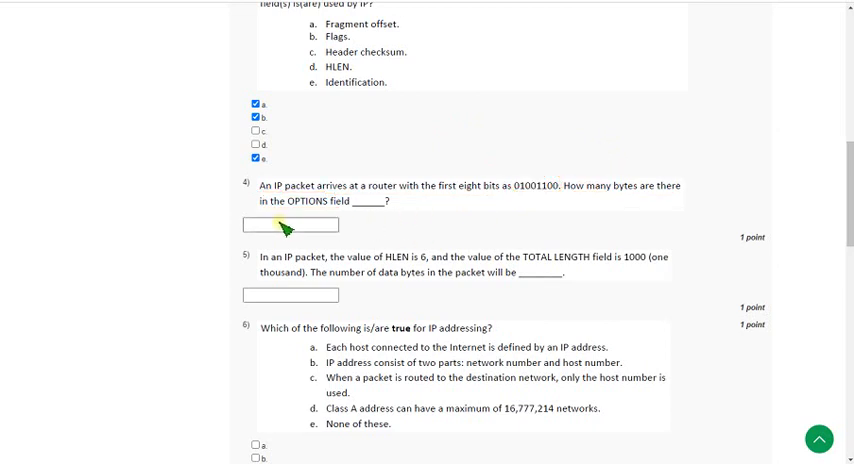
{"action": "left_click", "coordinate": [285, 229]}
{"action": "type", "text": "8"}
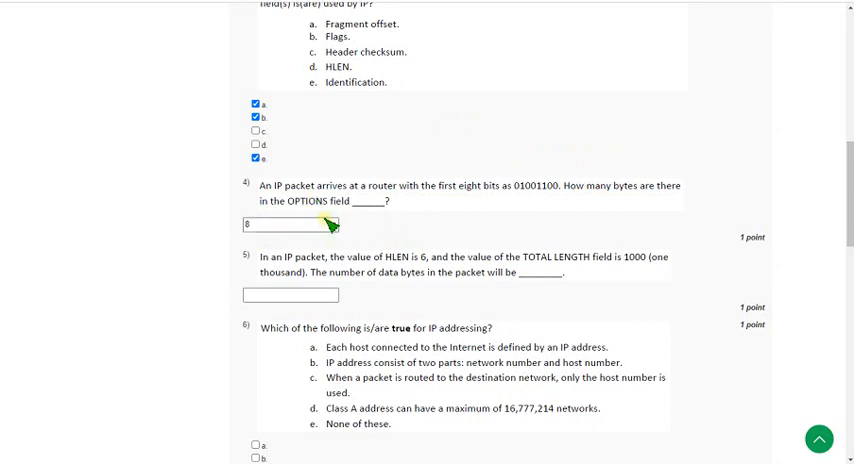
{"action": "scroll", "coordinate": [331, 225], "scroll_direction": "down", "scroll_amount": 1}
{"action": "scroll", "coordinate": [331, 225], "scroll_direction": "down", "scroll_amount": 1}
{"action": "scroll", "coordinate": [320, 230], "scroll_direction": "down", "scroll_amount": 1}
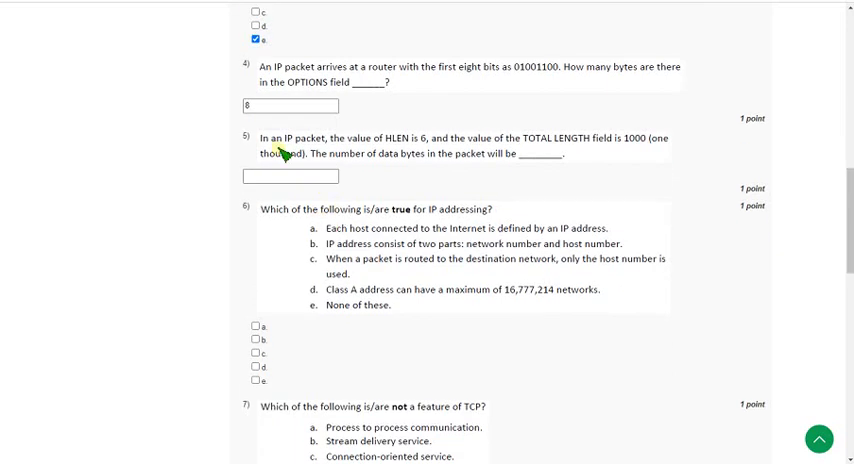
Write the working in red ink: total length 1000 = HLEN 6x4 + data bytes d.
{"action": "left_click_drag", "start_coordinate": [259, 145], "coordinate": [650, 148]}
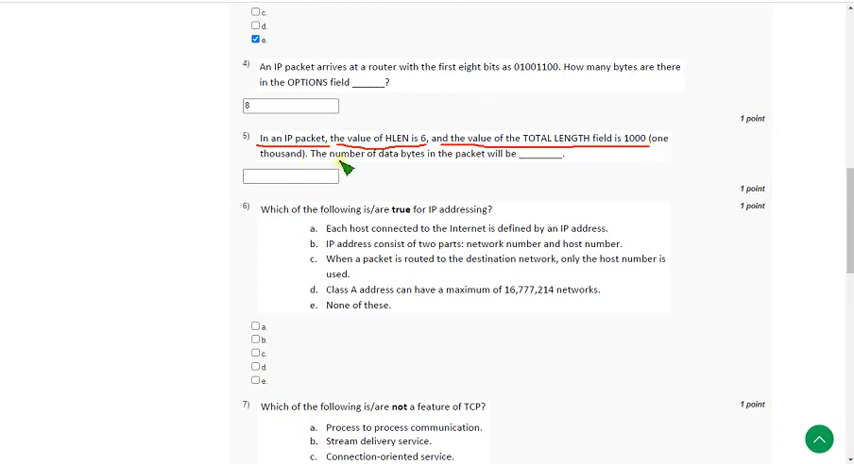
{"action": "left_click_drag", "start_coordinate": [343, 163], "coordinate": [515, 165]}
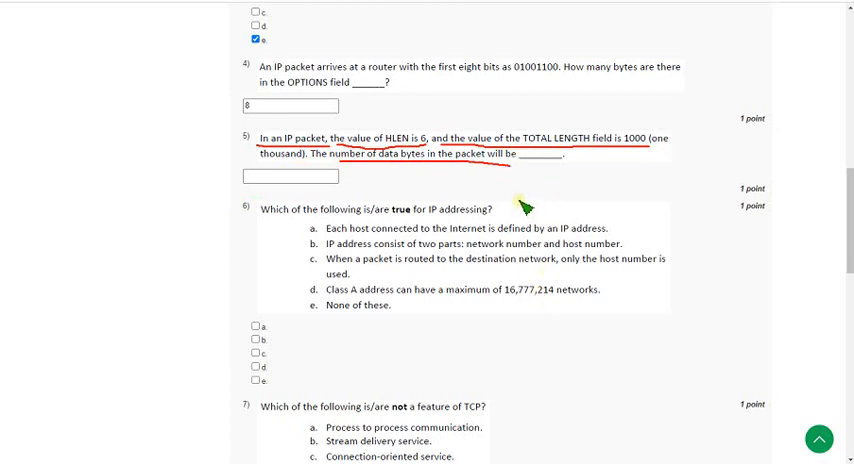
{"action": "mouse_move", "coordinate": [517, 198]}
{"action": "left_mouse_down"}
{"action": "mouse_move", "coordinate": [518, 212]}
{"action": "mouse_move", "coordinate": [612, 197]}
{"action": "mouse_move", "coordinate": [612, 204]}
{"action": "left_mouse_up"}
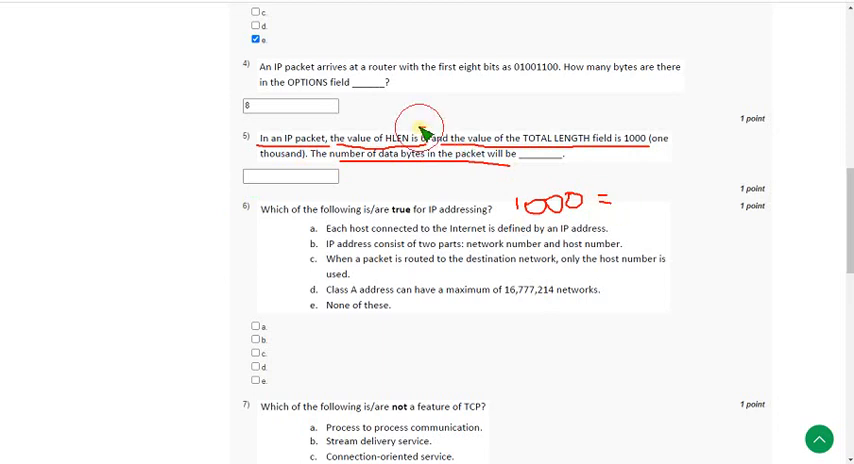
{"action": "mouse_move", "coordinate": [424, 128]}
{"action": "left_mouse_down"}
{"action": "mouse_move", "coordinate": [418, 142]}
{"action": "mouse_move", "coordinate": [430, 132]}
{"action": "left_mouse_up"}
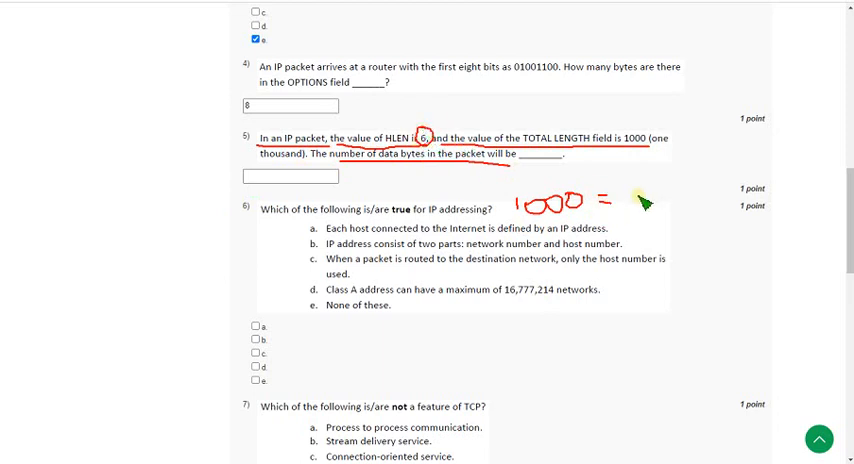
{"action": "mouse_move", "coordinate": [638, 180]}
{"action": "left_mouse_down"}
{"action": "mouse_move", "coordinate": [634, 198]}
{"action": "mouse_move", "coordinate": [654, 196]}
{"action": "mouse_move", "coordinate": [642, 196]}
{"action": "left_mouse_up"}
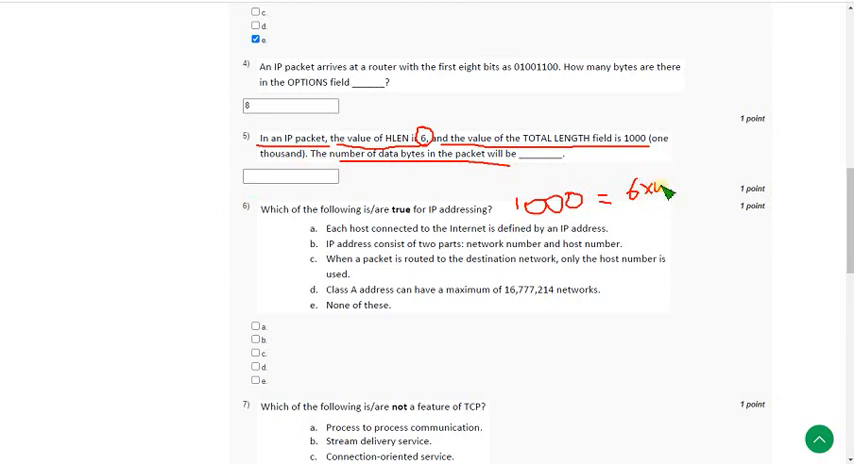
{"action": "left_click_drag", "start_coordinate": [665, 190], "coordinate": [689, 200]}
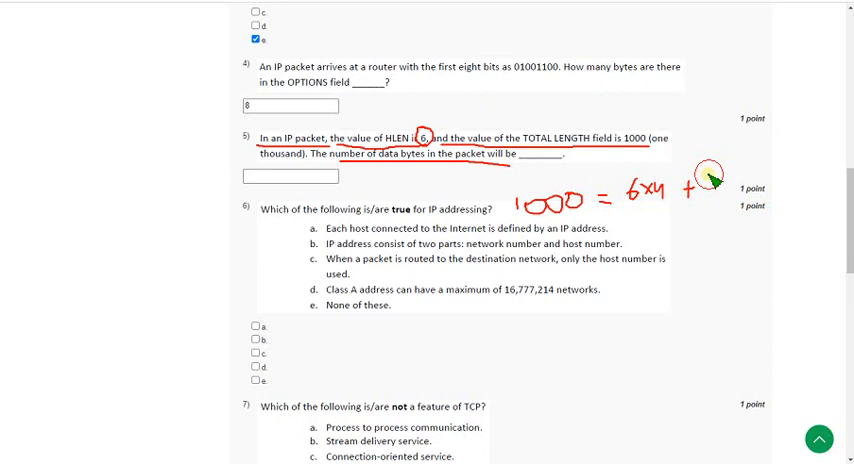
{"action": "mouse_move", "coordinate": [712, 180]}
{"action": "left_mouse_down"}
{"action": "mouse_move", "coordinate": [710, 195]}
{"action": "mouse_move", "coordinate": [720, 192]}
{"action": "left_mouse_up"}
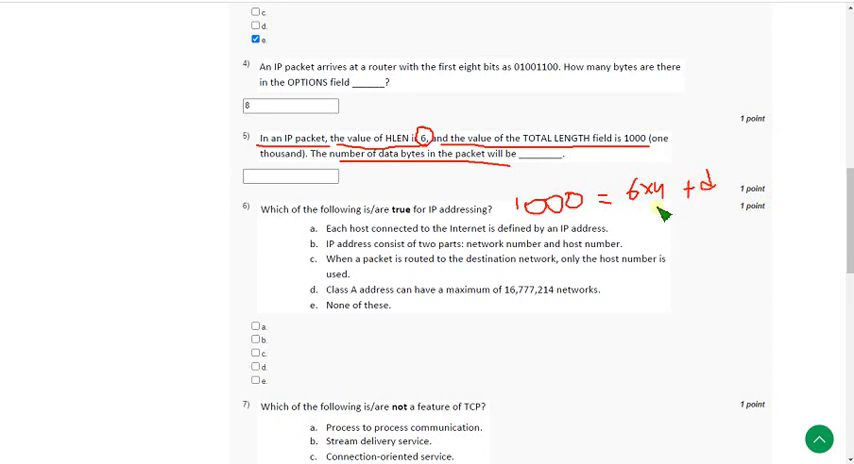
{"action": "mouse_move", "coordinate": [657, 198]}
{"action": "left_mouse_down"}
{"action": "mouse_move", "coordinate": [655, 215]}
{"action": "mouse_move", "coordinate": [608, 216]}
{"action": "mouse_move", "coordinate": [615, 224]}
{"action": "left_mouse_up"}
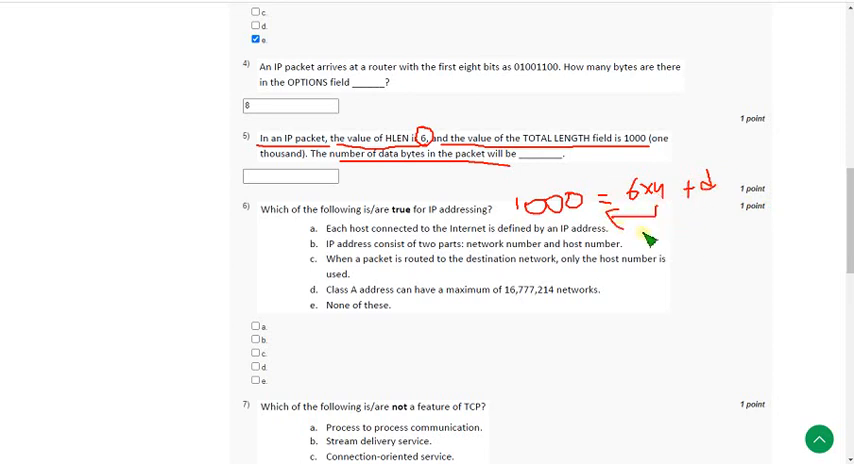
{"action": "left_click_drag", "start_coordinate": [670, 229], "coordinate": [738, 233]}
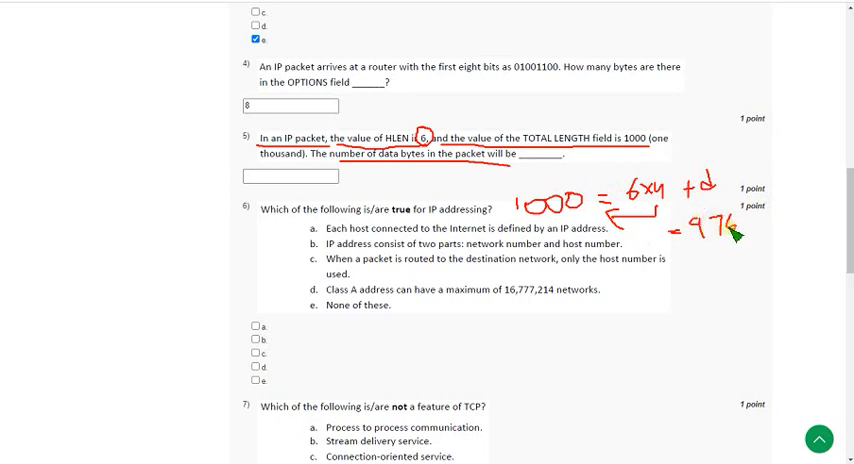
Clear the red ink and enter 976 in the question 5 answer box.
{"action": "key", "text": "e"}
{"action": "left_click", "coordinate": [280, 178]}
{"action": "type", "text": "976"}
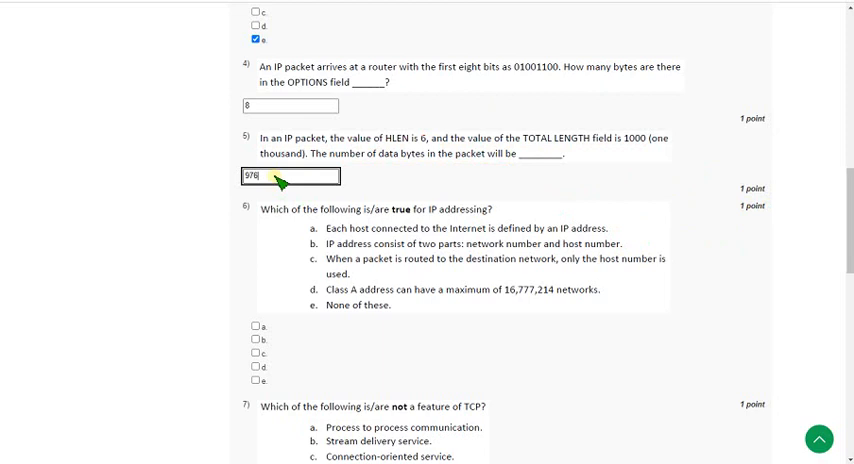
{"action": "left_click", "coordinate": [370, 185]}
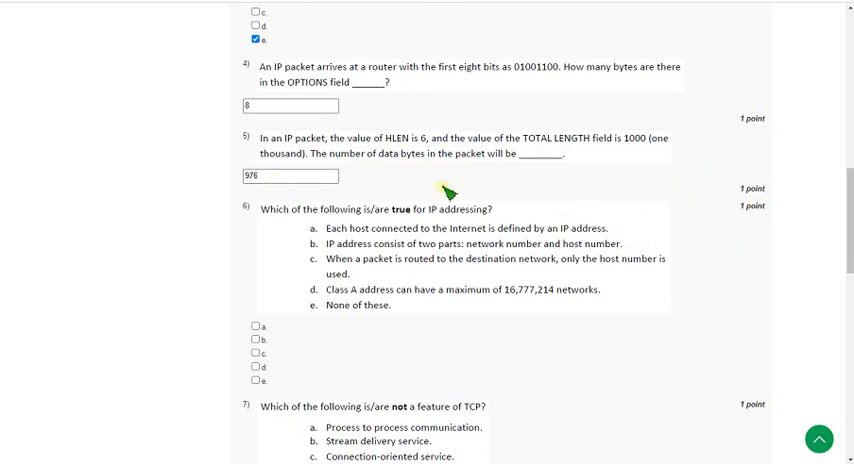
{"action": "scroll", "coordinate": [372, 160], "scroll_direction": "down", "scroll_amount": 2}
{"action": "scroll", "coordinate": [388, 231], "scroll_direction": "down", "scroll_amount": 2}
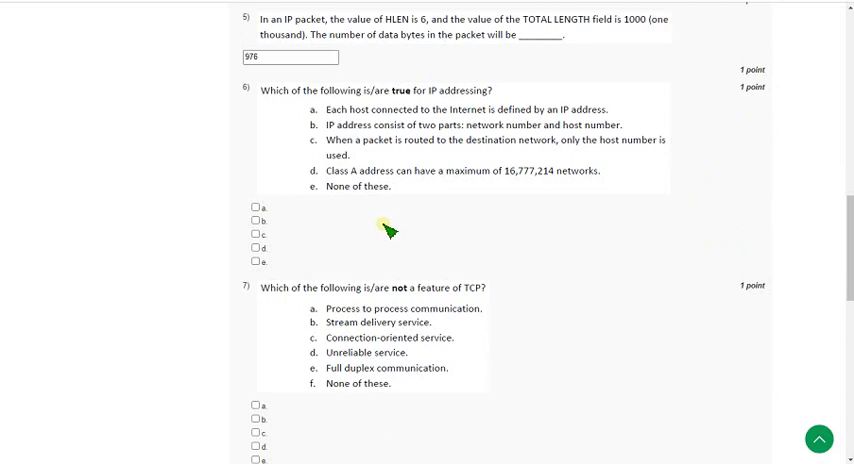
Tick statements a and b in red with a note on unique host addresses, clear the ink, then check option b for question 6.
{"action": "left_click_drag", "start_coordinate": [262, 100], "coordinate": [490, 102]}
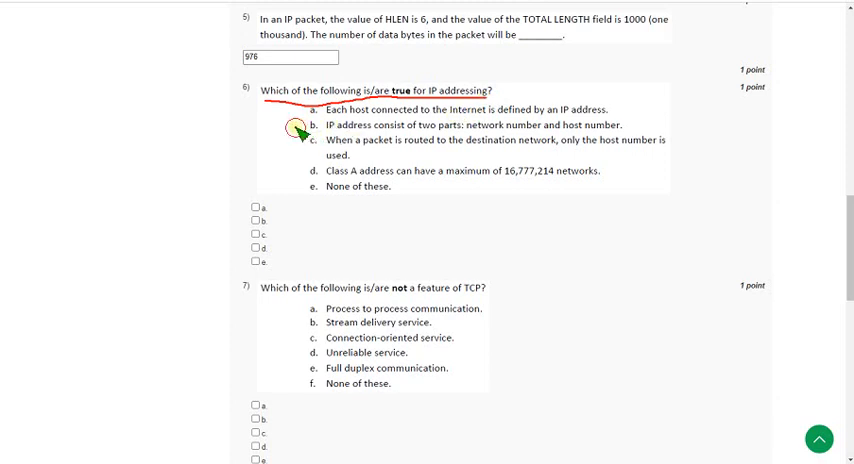
{"action": "mouse_move", "coordinate": [298, 124]}
{"action": "left_mouse_down"}
{"action": "mouse_move", "coordinate": [320, 116]}
{"action": "mouse_move", "coordinate": [345, 135]}
{"action": "mouse_move", "coordinate": [549, 145]}
{"action": "mouse_move", "coordinate": [620, 131]}
{"action": "left_mouse_up"}
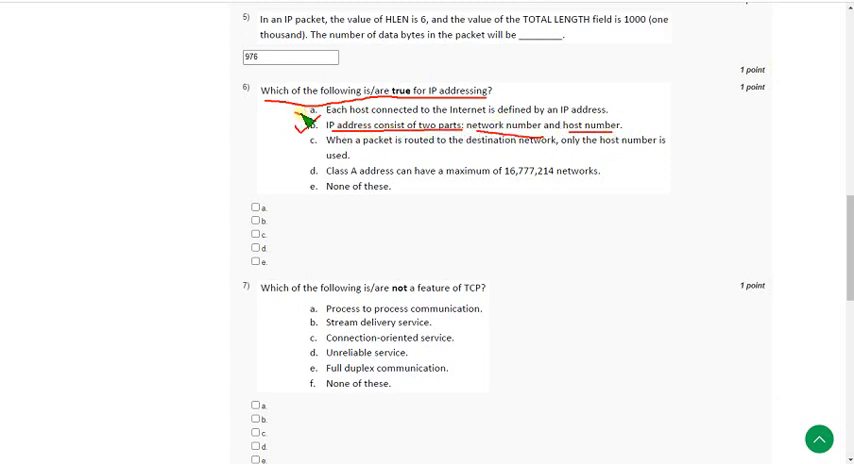
{"action": "left_click_drag", "start_coordinate": [296, 110], "coordinate": [322, 98]}
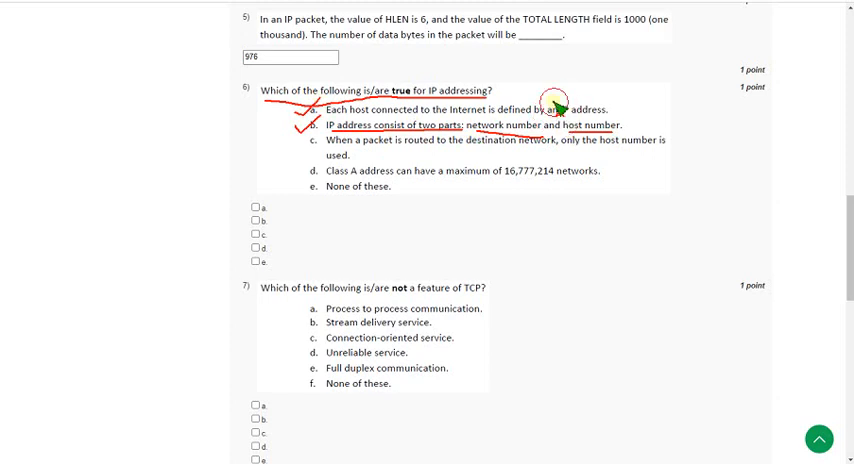
{"action": "mouse_move", "coordinate": [556, 103]}
{"action": "left_mouse_down"}
{"action": "mouse_move", "coordinate": [565, 88]}
{"action": "mouse_move", "coordinate": [576, 100]}
{"action": "mouse_move", "coordinate": [583, 92]}
{"action": "mouse_move", "coordinate": [624, 96]}
{"action": "left_mouse_up"}
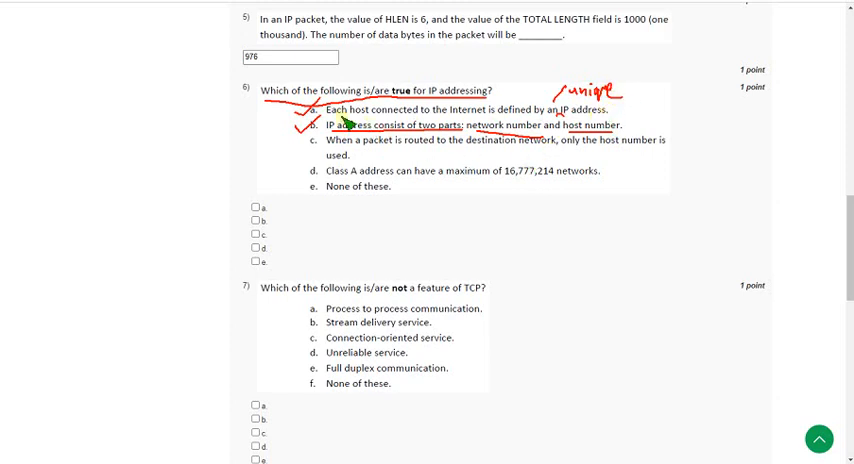
{"action": "left_click_drag", "start_coordinate": [342, 116], "coordinate": [545, 118]}
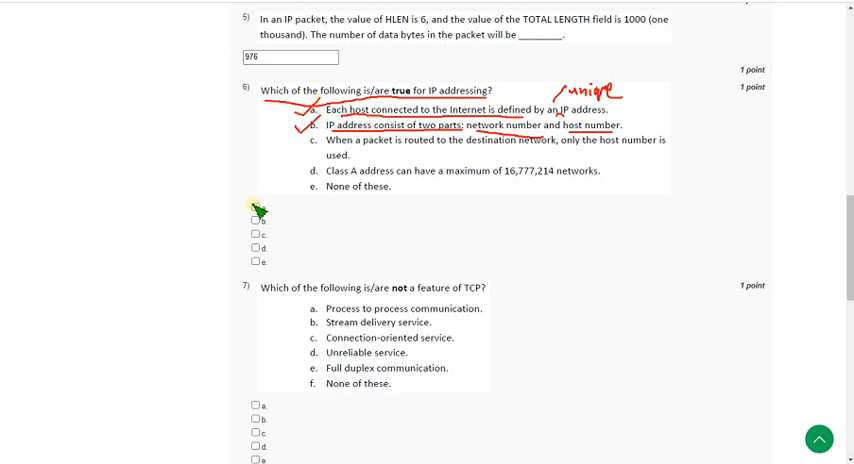
{"action": "mouse_move", "coordinate": [243, 205]}
{"action": "left_mouse_down"}
{"action": "mouse_move", "coordinate": [262, 198]}
{"action": "mouse_move", "coordinate": [264, 212]}
{"action": "left_mouse_up"}
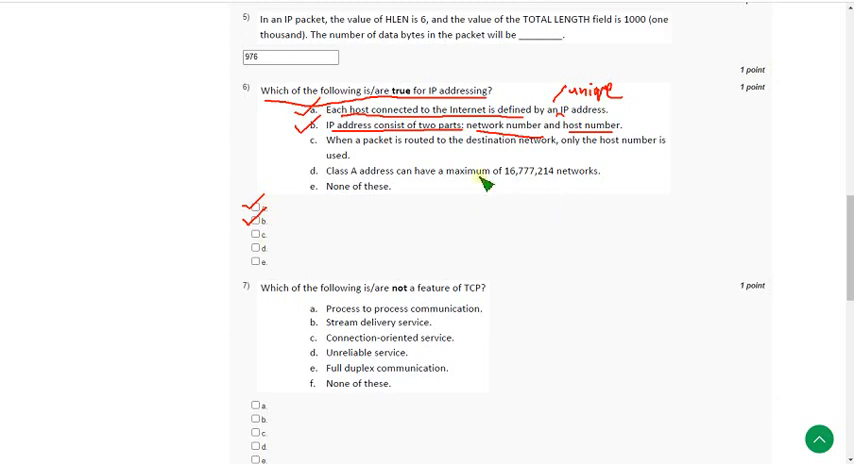
{"action": "mouse_move", "coordinate": [578, 100]}
{"action": "left_mouse_down"}
{"action": "mouse_move", "coordinate": [615, 78]}
{"action": "mouse_move", "coordinate": [628, 100]}
{"action": "mouse_move", "coordinate": [567, 88]}
{"action": "left_mouse_up"}
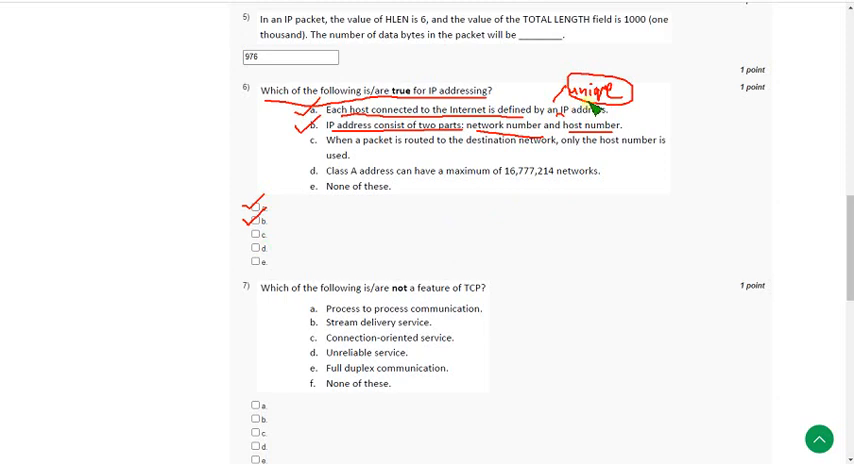
{"action": "key", "text": "e"}
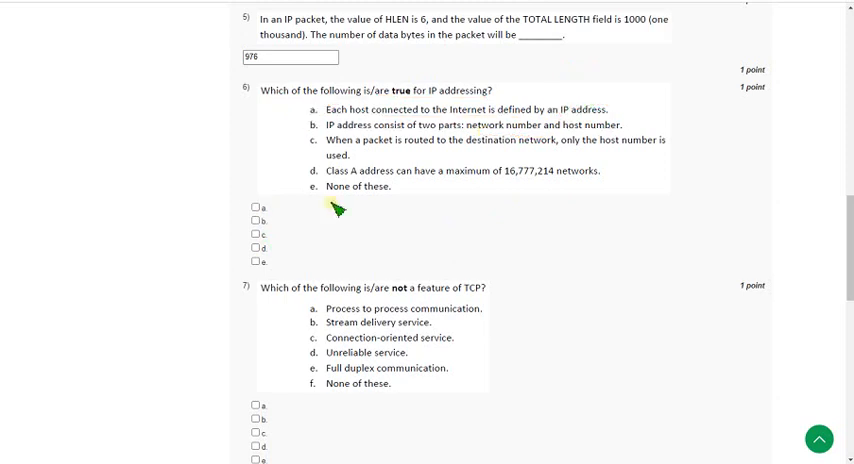
{"action": "left_click", "coordinate": [256, 220]}
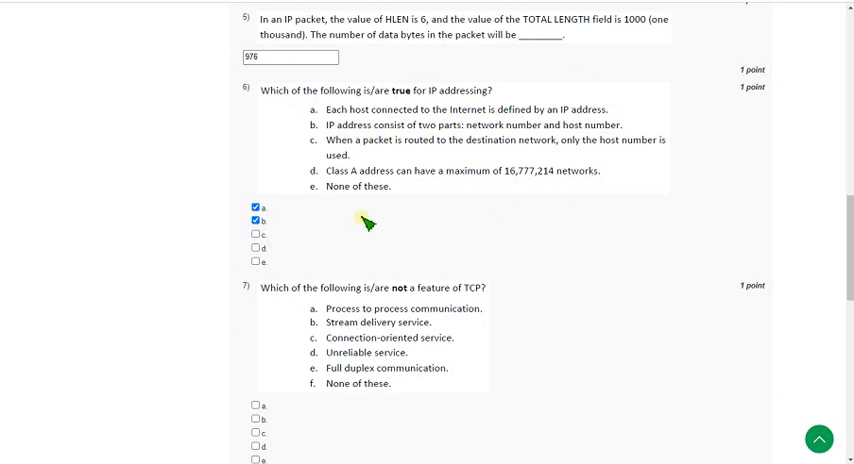
{"action": "scroll", "coordinate": [367, 223], "scroll_direction": "down", "scroll_amount": 2}
{"action": "scroll", "coordinate": [367, 223], "scroll_direction": "down", "scroll_amount": 1}
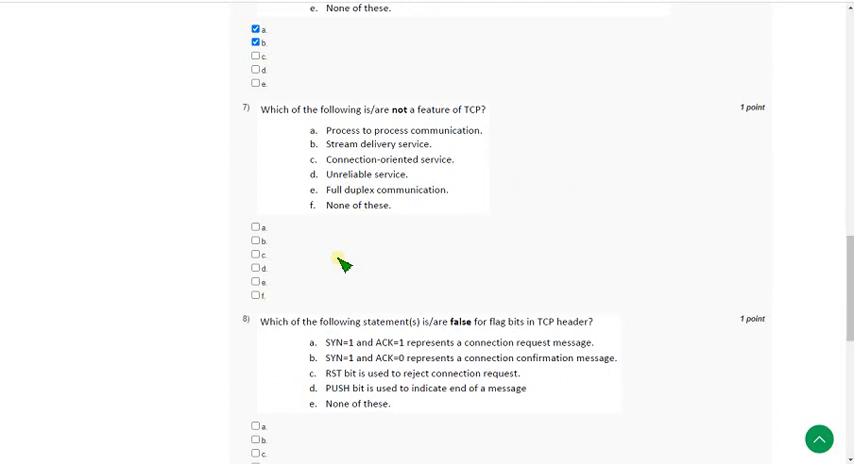
Circle the word not in question 7 and tick Unreliable service in red ink as the answer.
{"action": "left_click_drag", "start_coordinate": [265, 118], "coordinate": [483, 122]}
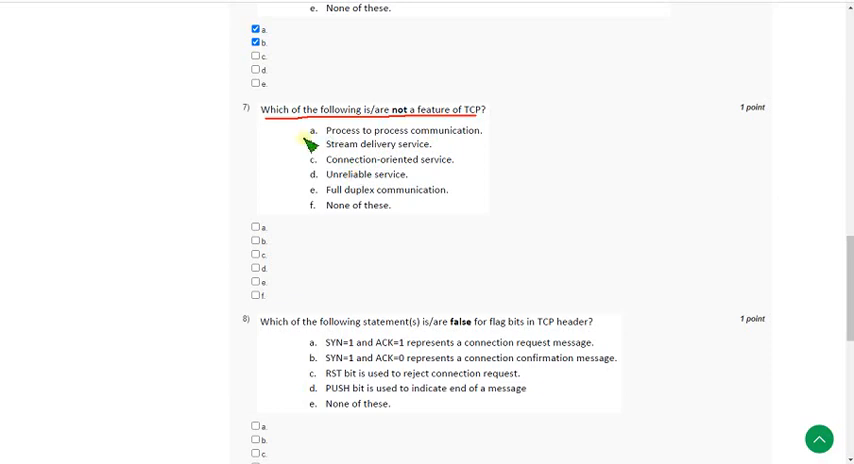
{"action": "left_click_drag", "start_coordinate": [304, 130], "coordinate": [322, 124]}
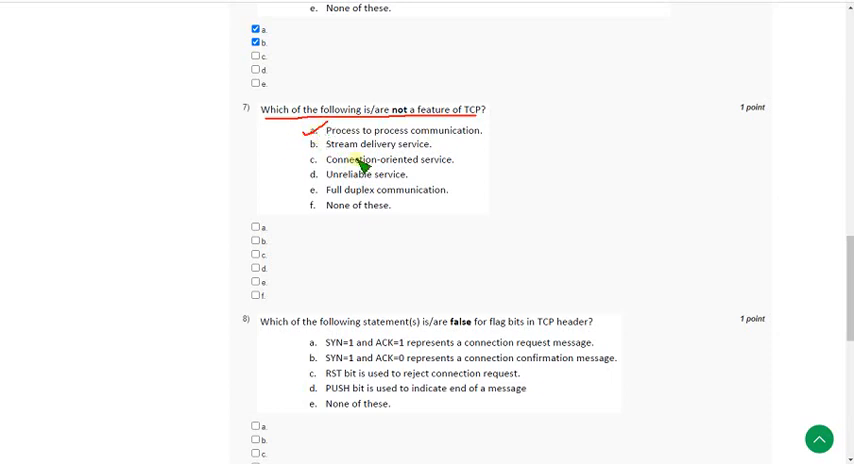
{"action": "key", "text": "Escape"}
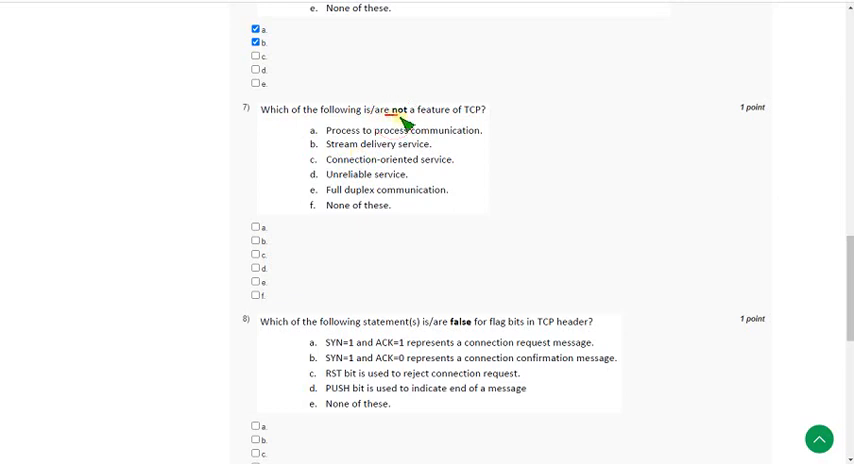
{"action": "mouse_move", "coordinate": [384, 118]}
{"action": "left_mouse_down"}
{"action": "mouse_move", "coordinate": [410, 104]}
{"action": "mouse_move", "coordinate": [392, 117]}
{"action": "left_mouse_up"}
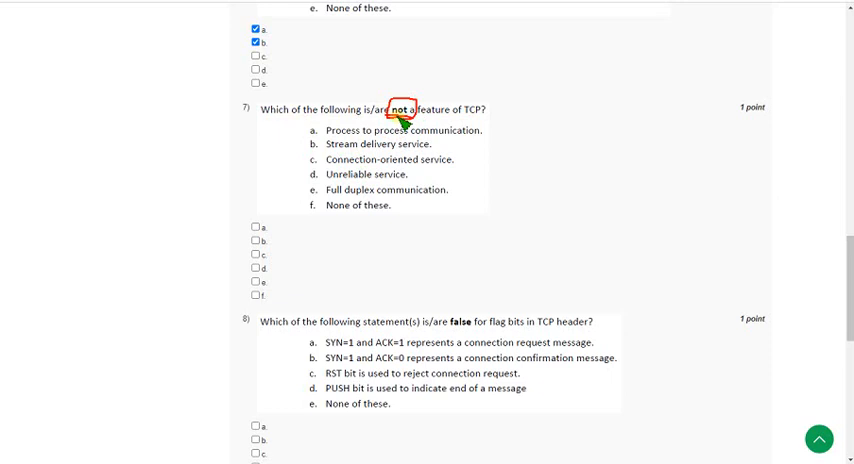
{"action": "mouse_move", "coordinate": [310, 183]}
{"action": "left_mouse_down"}
{"action": "mouse_move", "coordinate": [332, 188]}
{"action": "mouse_move", "coordinate": [330, 167]}
{"action": "mouse_move", "coordinate": [309, 182]}
{"action": "left_mouse_up"}
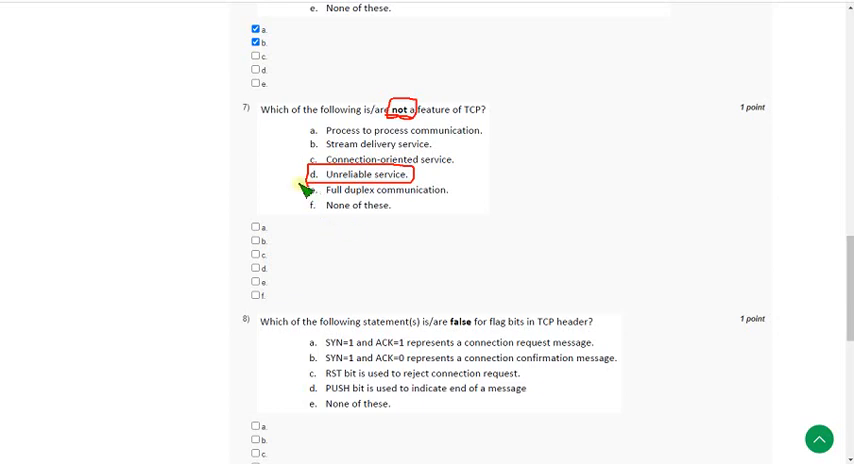
{"action": "left_click_drag", "start_coordinate": [285, 178], "coordinate": [312, 170]}
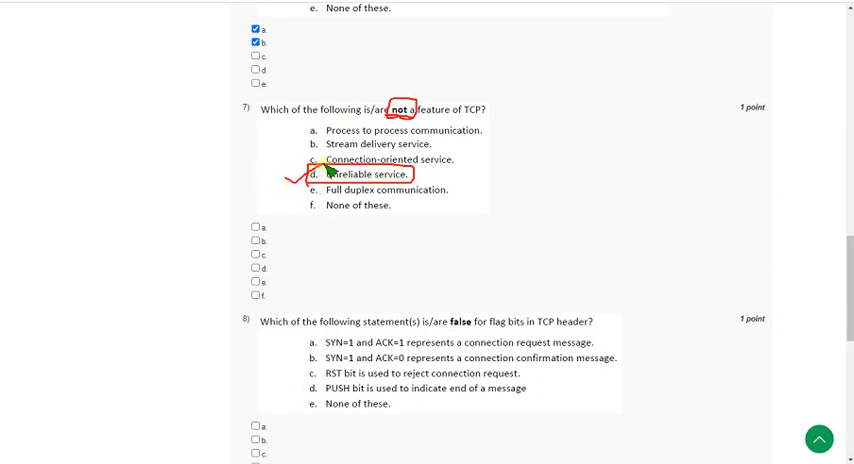
Strike out options a, b, c and e, clear the ink, then check option d for question 7.
{"action": "mouse_move", "coordinate": [270, 266]}
{"action": "left_mouse_down"}
{"action": "mouse_move", "coordinate": [276, 274]}
{"action": "mouse_move", "coordinate": [343, 241]}
{"action": "left_mouse_up"}
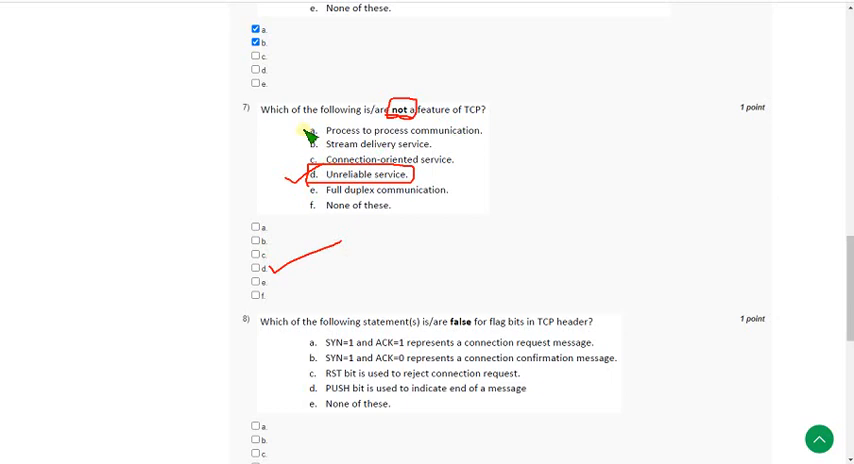
{"action": "mouse_move", "coordinate": [305, 131]}
{"action": "left_mouse_down"}
{"action": "mouse_move", "coordinate": [314, 131]}
{"action": "mouse_move", "coordinate": [318, 158]}
{"action": "left_mouse_up"}
{"action": "left_click_drag", "start_coordinate": [307, 191], "coordinate": [316, 189]}
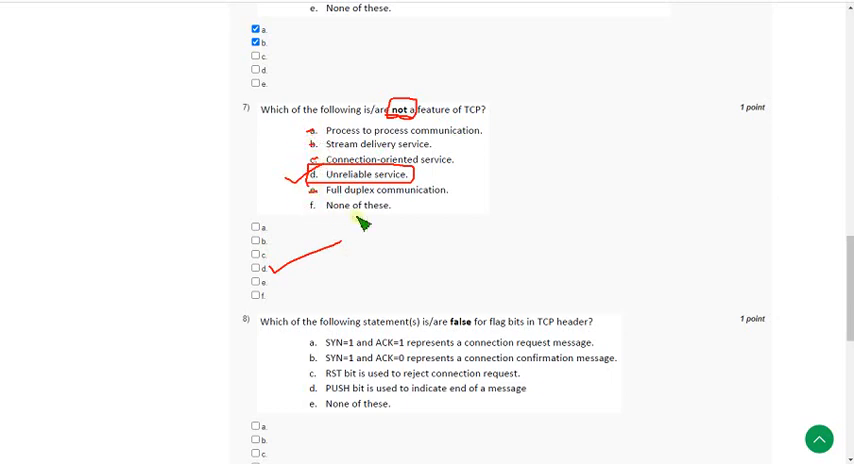
{"action": "key", "text": "e"}
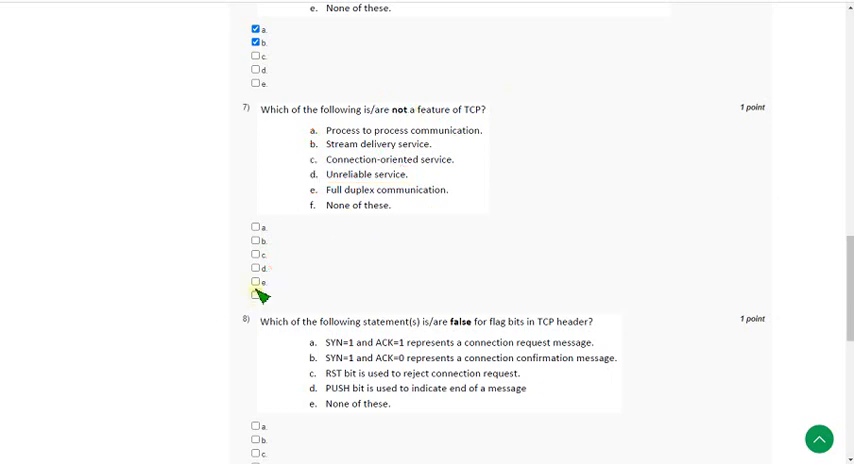
{"action": "left_click", "coordinate": [256, 268]}
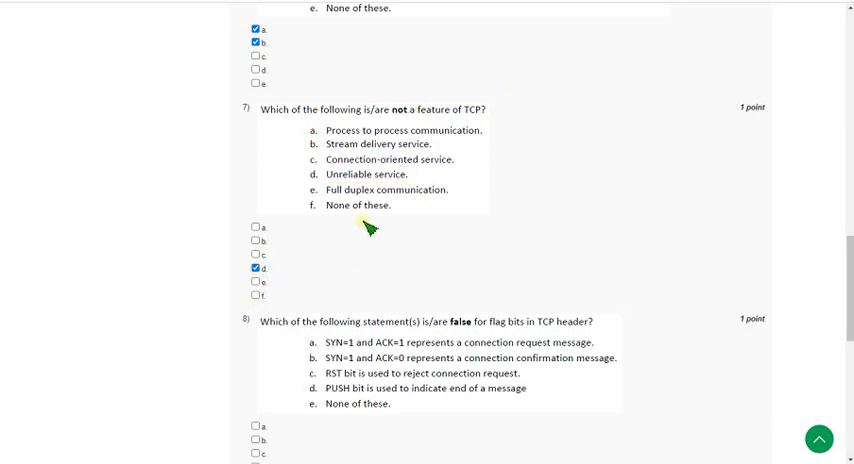
{"action": "scroll", "coordinate": [370, 228], "scroll_direction": "down", "scroll_amount": 3}
{"action": "scroll", "coordinate": [410, 287], "scroll_direction": "down", "scroll_amount": 2}
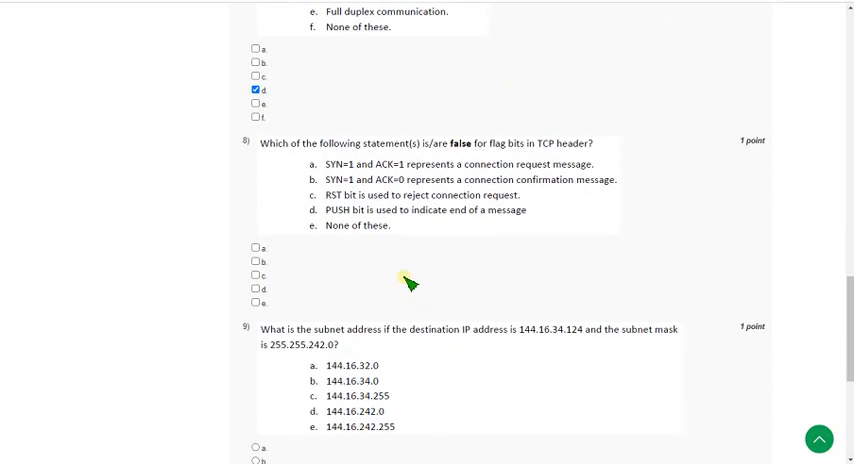
Underline question 8 and tick options a and b in red, bracketing them together.
{"action": "left_click_drag", "start_coordinate": [260, 153], "coordinate": [593, 152]}
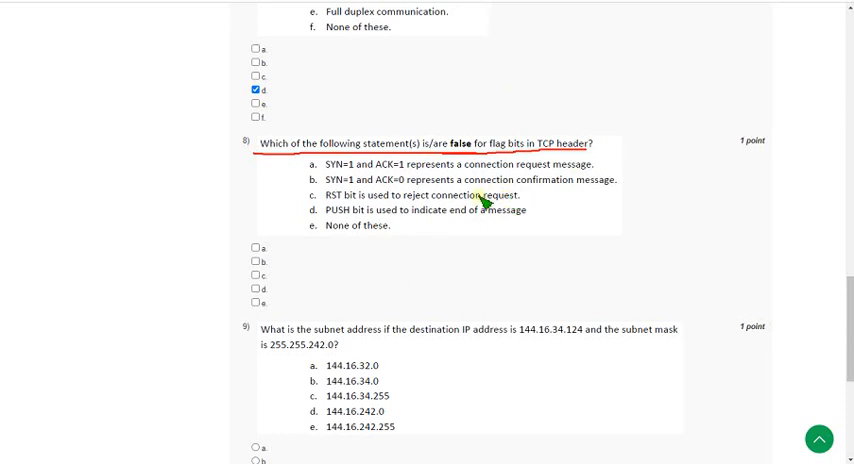
{"action": "mouse_move", "coordinate": [292, 168]}
{"action": "left_mouse_down"}
{"action": "mouse_move", "coordinate": [318, 158]}
{"action": "mouse_move", "coordinate": [353, 171]}
{"action": "mouse_move", "coordinate": [593, 172]}
{"action": "left_mouse_up"}
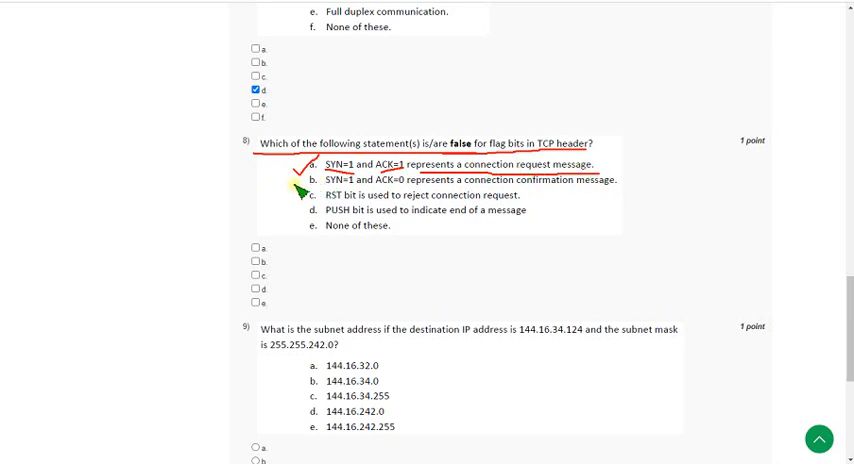
{"action": "mouse_move", "coordinate": [296, 182]}
{"action": "left_mouse_down"}
{"action": "mouse_move", "coordinate": [318, 170]}
{"action": "mouse_move", "coordinate": [405, 186]}
{"action": "left_mouse_up"}
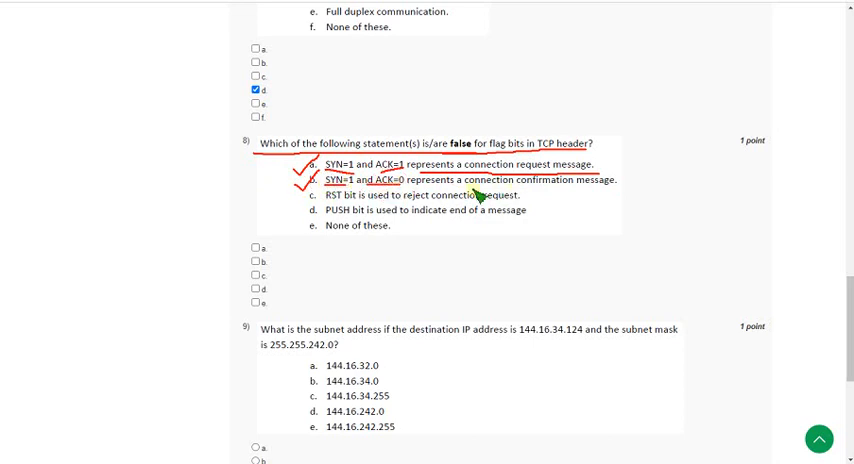
{"action": "left_click_drag", "start_coordinate": [467, 187], "coordinate": [575, 187]}
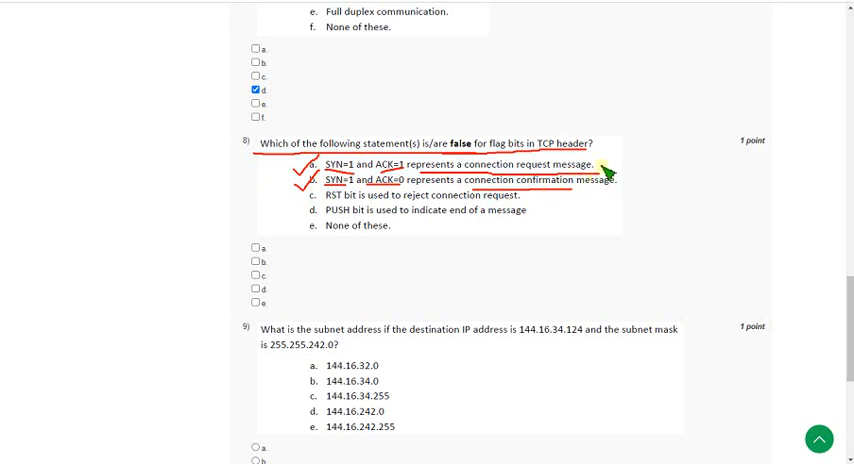
{"action": "mouse_move", "coordinate": [603, 164]}
{"action": "left_mouse_down"}
{"action": "mouse_move", "coordinate": [600, 190]}
{"action": "mouse_move", "coordinate": [588, 195]}
{"action": "left_mouse_up"}
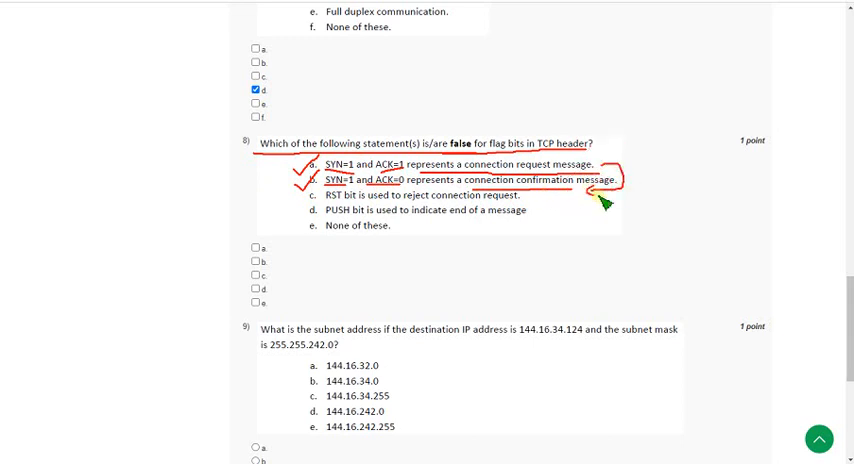
{"action": "left_click_drag", "start_coordinate": [606, 158], "coordinate": [606, 172]}
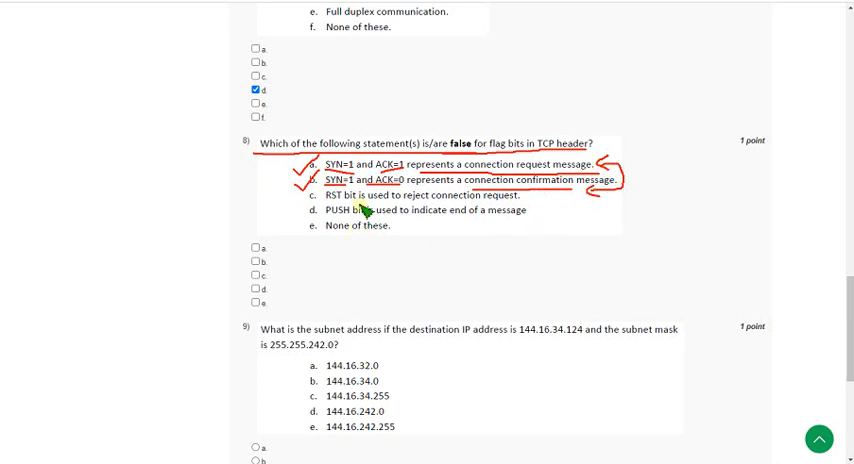
Circle PUSH in option d, note PSH below it and tick option d in red ink.
{"action": "left_click_drag", "start_coordinate": [327, 217], "coordinate": [534, 218]}
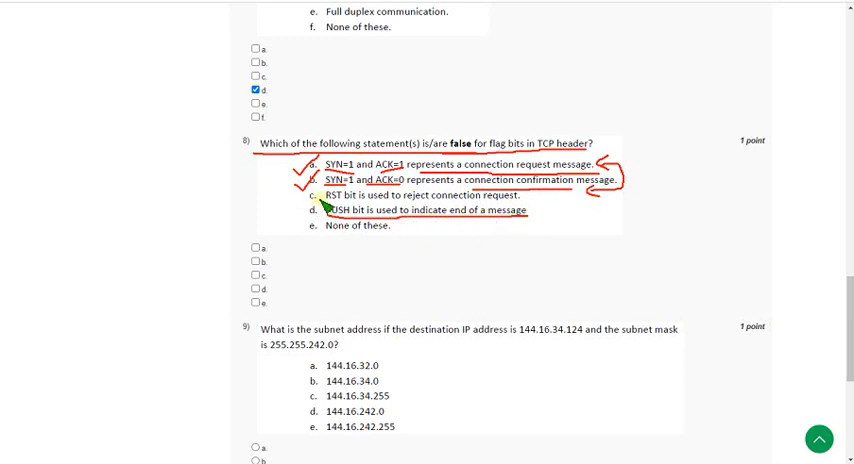
{"action": "mouse_move", "coordinate": [320, 198]}
{"action": "left_mouse_down"}
{"action": "mouse_move", "coordinate": [326, 220]}
{"action": "mouse_move", "coordinate": [350, 215]}
{"action": "mouse_move", "coordinate": [345, 252]}
{"action": "mouse_move", "coordinate": [372, 254]}
{"action": "mouse_move", "coordinate": [384, 236]}
{"action": "left_mouse_up"}
{"action": "mouse_move", "coordinate": [384, 236]}
{"action": "left_mouse_down"}
{"action": "mouse_move", "coordinate": [384, 254]}
{"action": "mouse_move", "coordinate": [388, 245]}
{"action": "mouse_move", "coordinate": [340, 242]}
{"action": "mouse_move", "coordinate": [400, 258]}
{"action": "mouse_move", "coordinate": [340, 225]}
{"action": "left_mouse_up"}
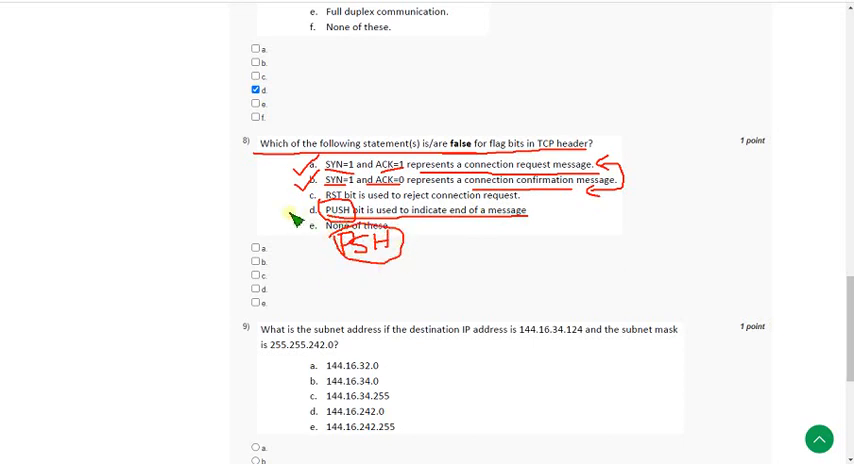
{"action": "mouse_move", "coordinate": [298, 214]}
{"action": "left_mouse_down"}
{"action": "mouse_move", "coordinate": [312, 228]}
{"action": "mouse_move", "coordinate": [318, 206]}
{"action": "left_mouse_up"}
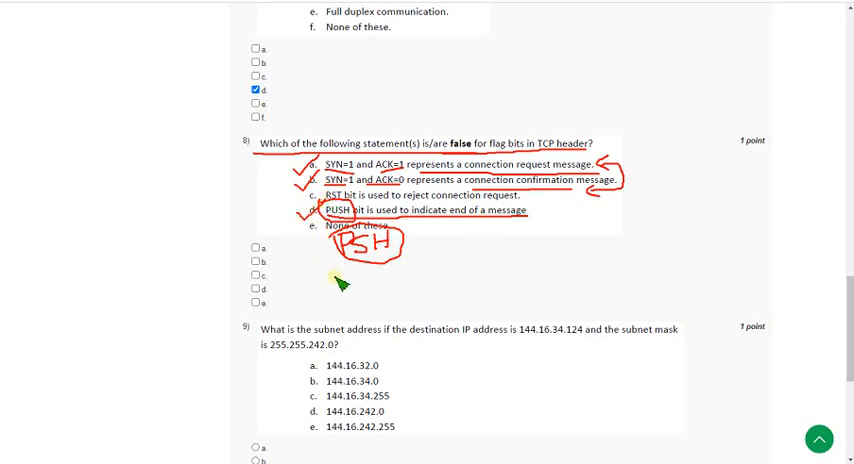
Clear the red ink and check options a, b and d for question 8.
{"action": "key", "text": "e"}
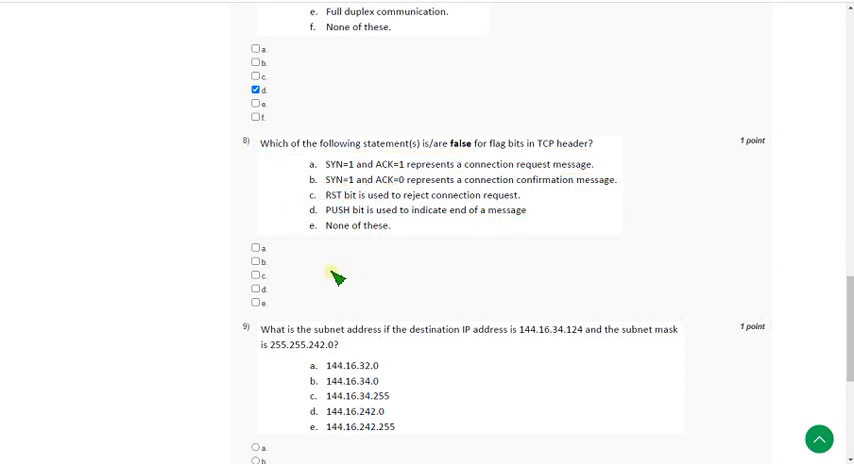
{"action": "left_click", "coordinate": [255, 248]}
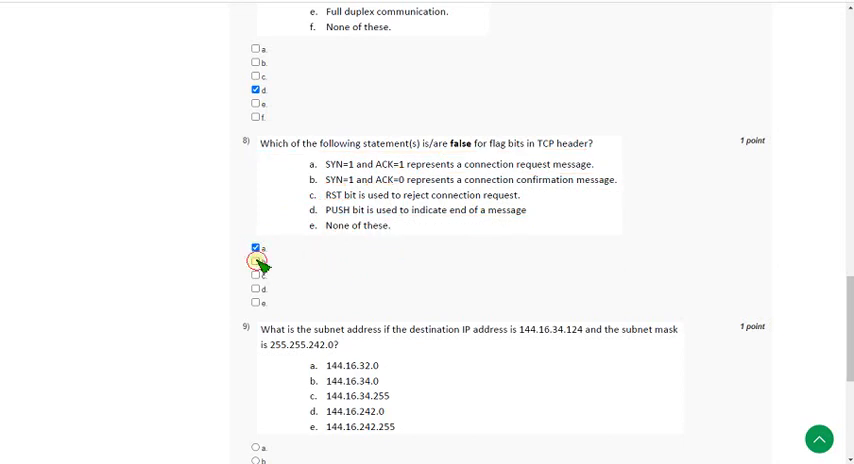
{"action": "left_click", "coordinate": [255, 261]}
{"action": "left_click", "coordinate": [255, 288]}
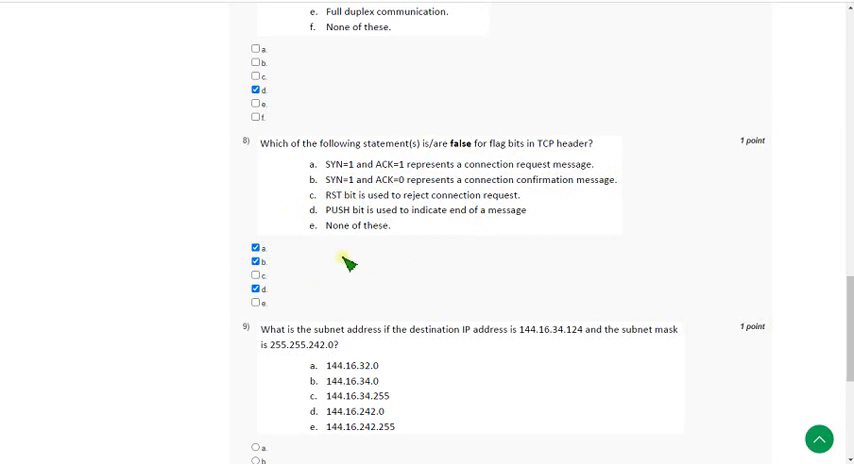
{"action": "scroll", "coordinate": [355, 250], "scroll_direction": "down", "scroll_amount": 2}
{"action": "scroll", "coordinate": [355, 270], "scroll_direction": "down", "scroll_amount": 2}
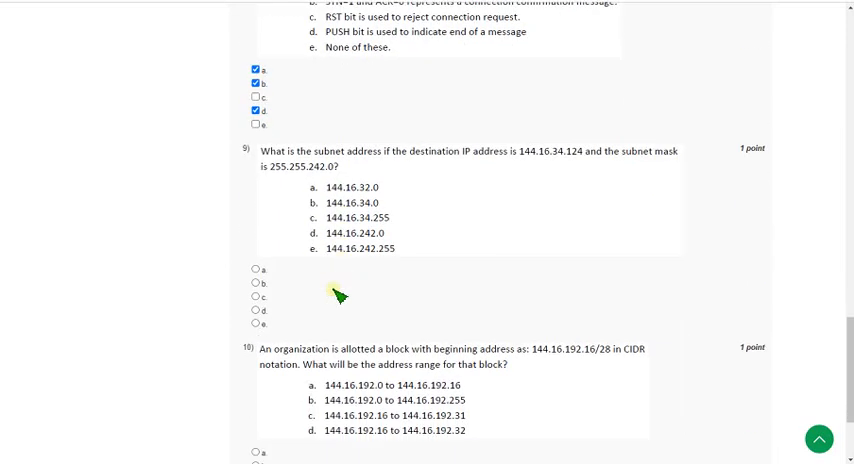
Underline the IP address and mask 255.255.242.0 in red, then select option a, 144.16.32.0, for question 9.
{"action": "left_click_drag", "start_coordinate": [262, 158], "coordinate": [590, 158]}
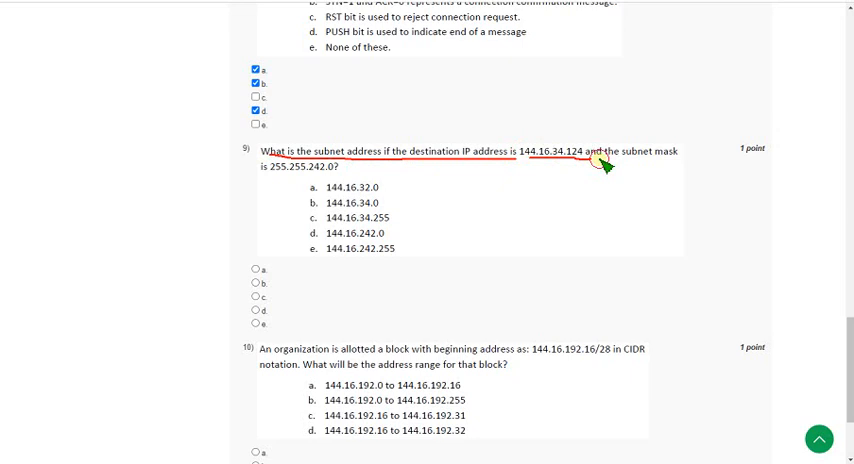
{"action": "left_click_drag", "start_coordinate": [590, 160], "coordinate": [688, 160]}
{"action": "left_click_drag", "start_coordinate": [270, 172], "coordinate": [370, 172]}
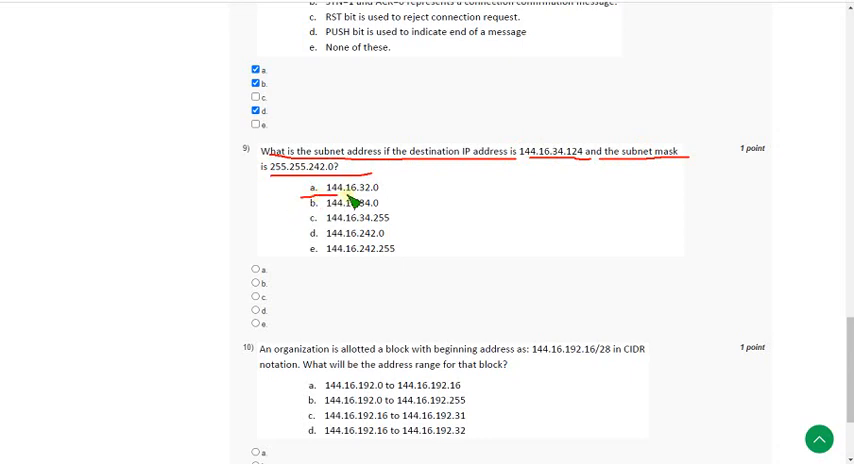
{"action": "left_click_drag", "start_coordinate": [310, 195], "coordinate": [336, 183]}
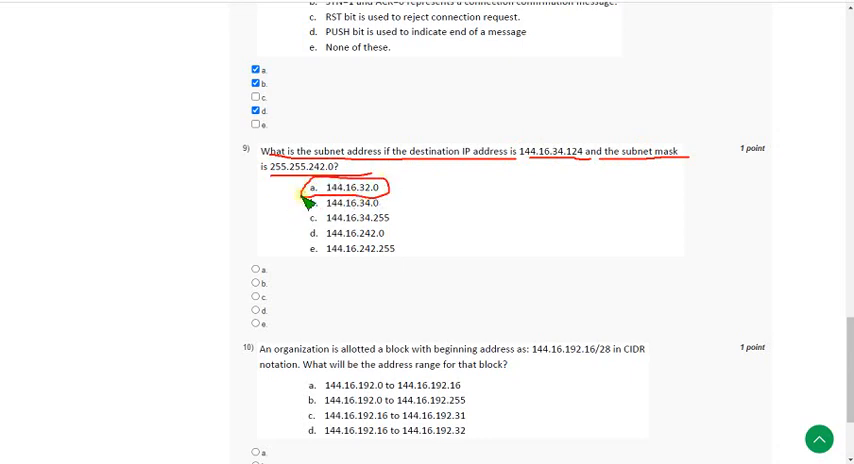
{"action": "mouse_move", "coordinate": [262, 198]}
{"action": "left_mouse_down"}
{"action": "mouse_move", "coordinate": [308, 186]}
{"action": "mouse_move", "coordinate": [266, 202]}
{"action": "left_mouse_up"}
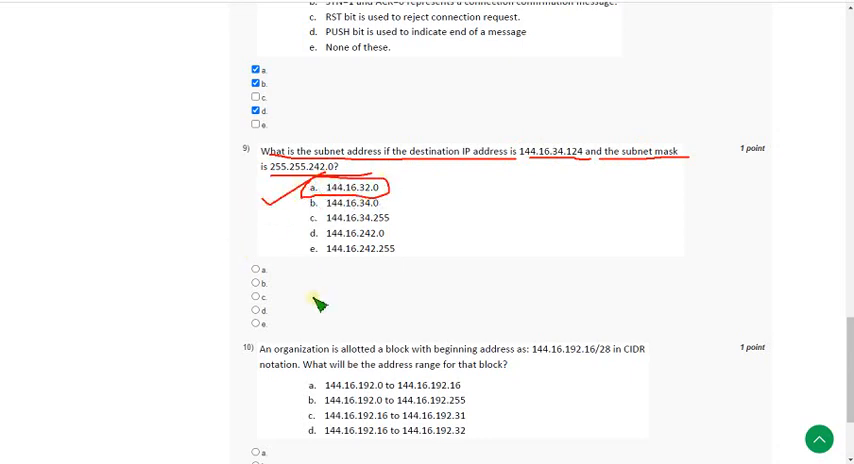
{"action": "left_click", "coordinate": [256, 269]}
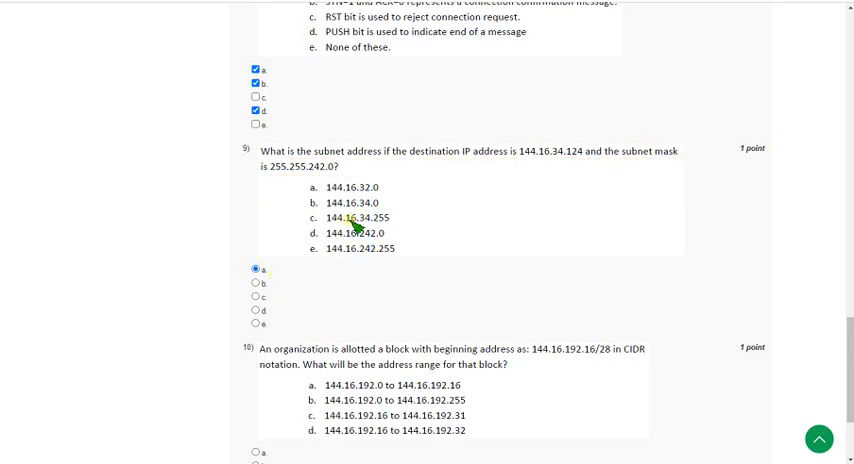
{"action": "scroll", "coordinate": [357, 227], "scroll_direction": "down", "scroll_amount": 3}
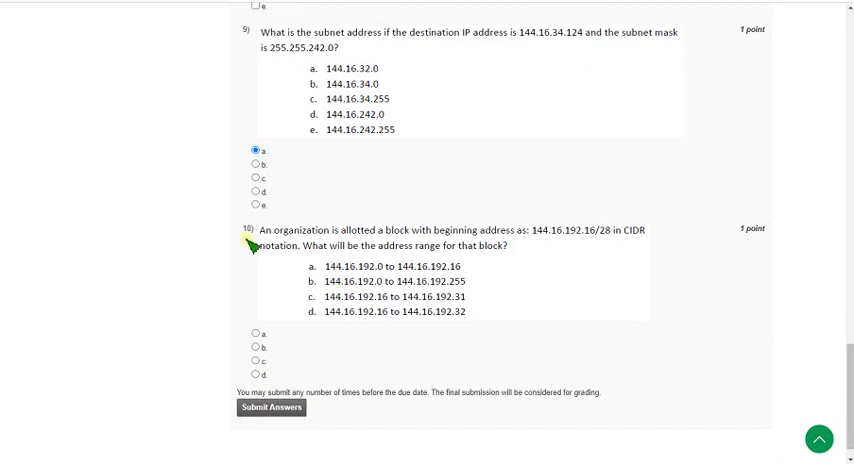
Box option c in red ink, clear it, then select 144.16.192.16 to 144.16.192.31 for question 10.
{"action": "left_click_drag", "start_coordinate": [258, 237], "coordinate": [645, 238]}
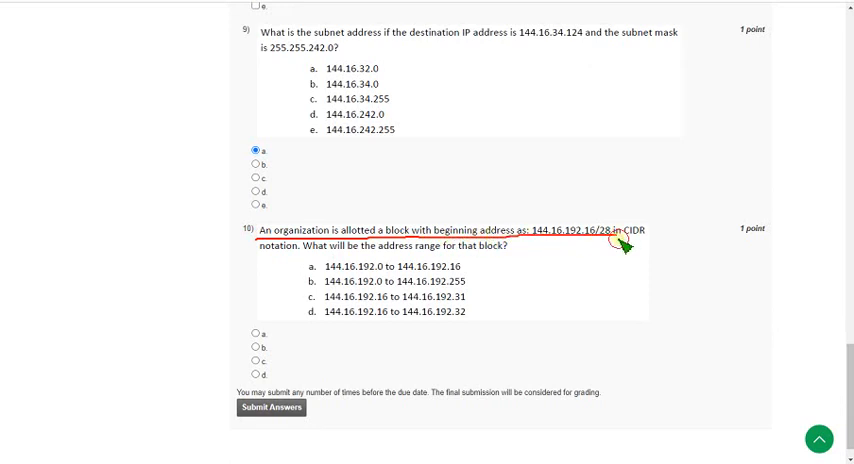
{"action": "left_click_drag", "start_coordinate": [260, 254], "coordinate": [522, 255]}
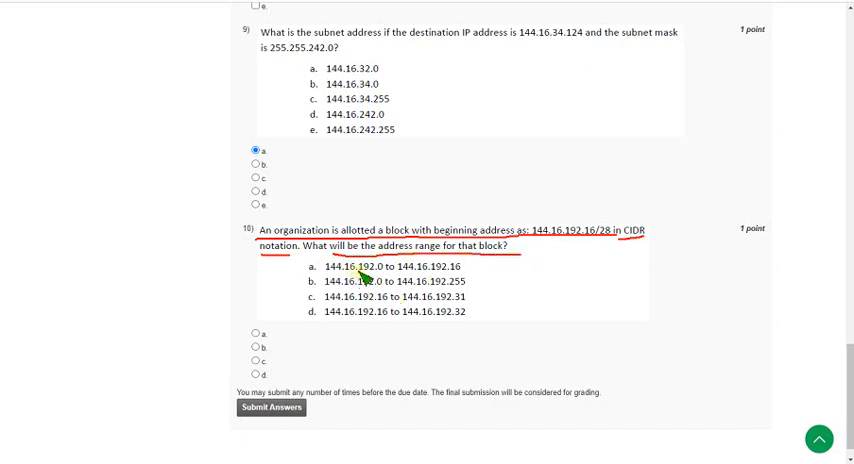
{"action": "mouse_move", "coordinate": [306, 304]}
{"action": "left_mouse_down"}
{"action": "mouse_move", "coordinate": [470, 304]}
{"action": "mouse_move", "coordinate": [470, 289]}
{"action": "mouse_move", "coordinate": [306, 290]}
{"action": "left_mouse_up"}
{"action": "mouse_move", "coordinate": [400, 289]}
{"action": "left_mouse_down"}
{"action": "mouse_move", "coordinate": [306, 290]}
{"action": "mouse_move", "coordinate": [306, 304]}
{"action": "mouse_move", "coordinate": [292, 307]}
{"action": "left_mouse_up"}
{"action": "left_click_drag", "start_coordinate": [292, 307], "coordinate": [311, 280]}
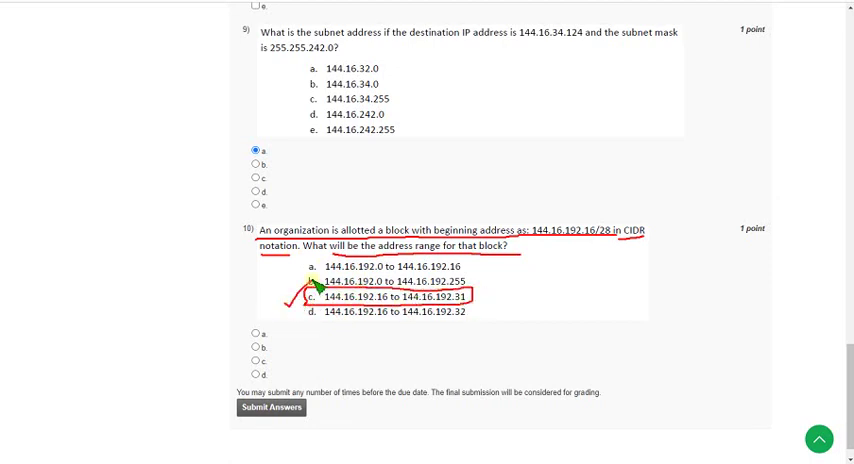
{"action": "key", "text": "Escape"}
{"action": "left_click", "coordinate": [256, 361]}
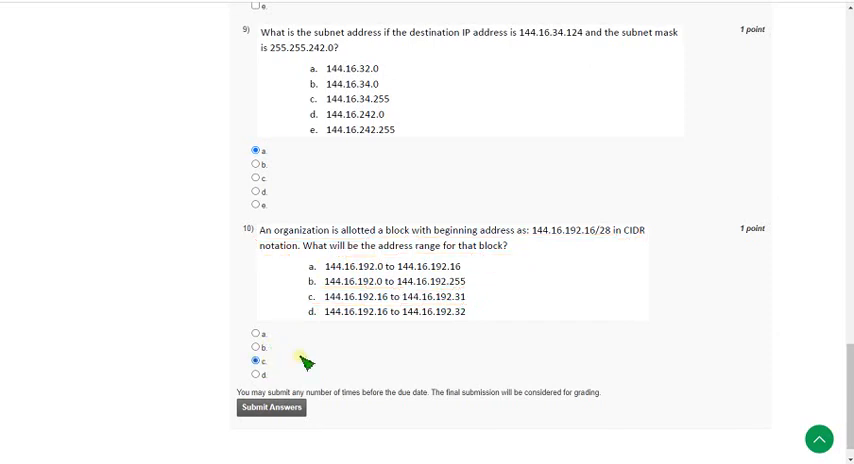